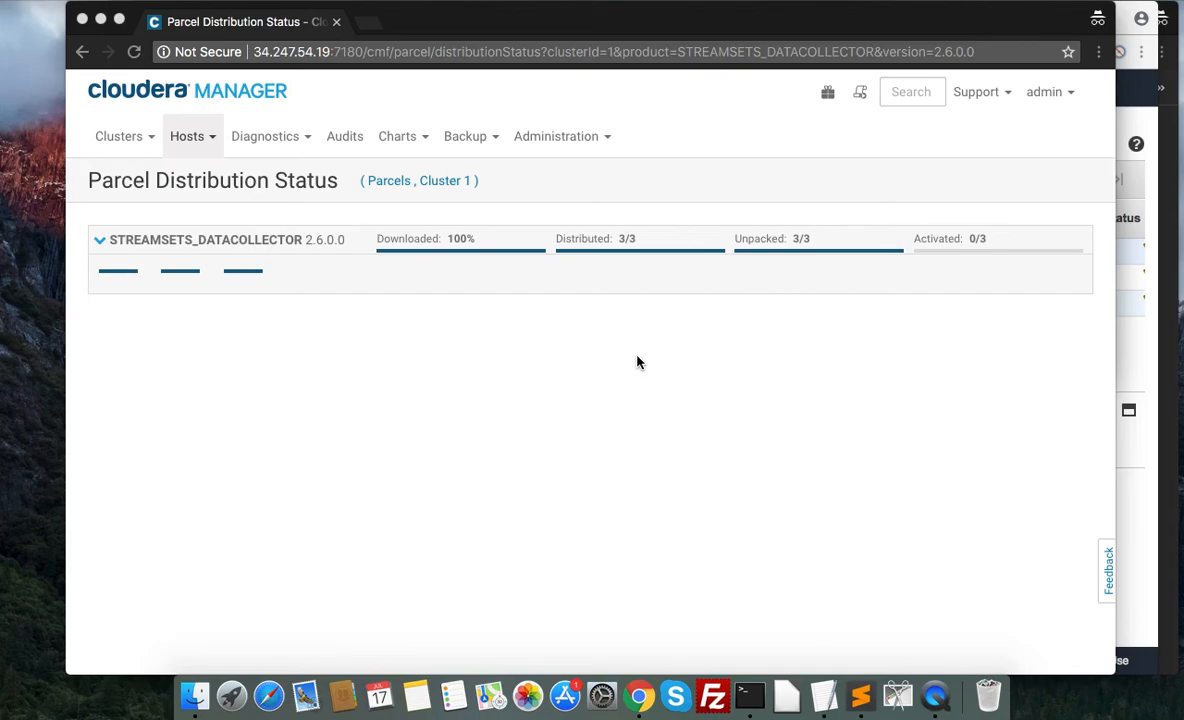
Activate the STREAMSETS_DATACOLLECTOR 2.6.0.0 parcel on Cluster 1 and confirm the activation.
left_click(829, 93)
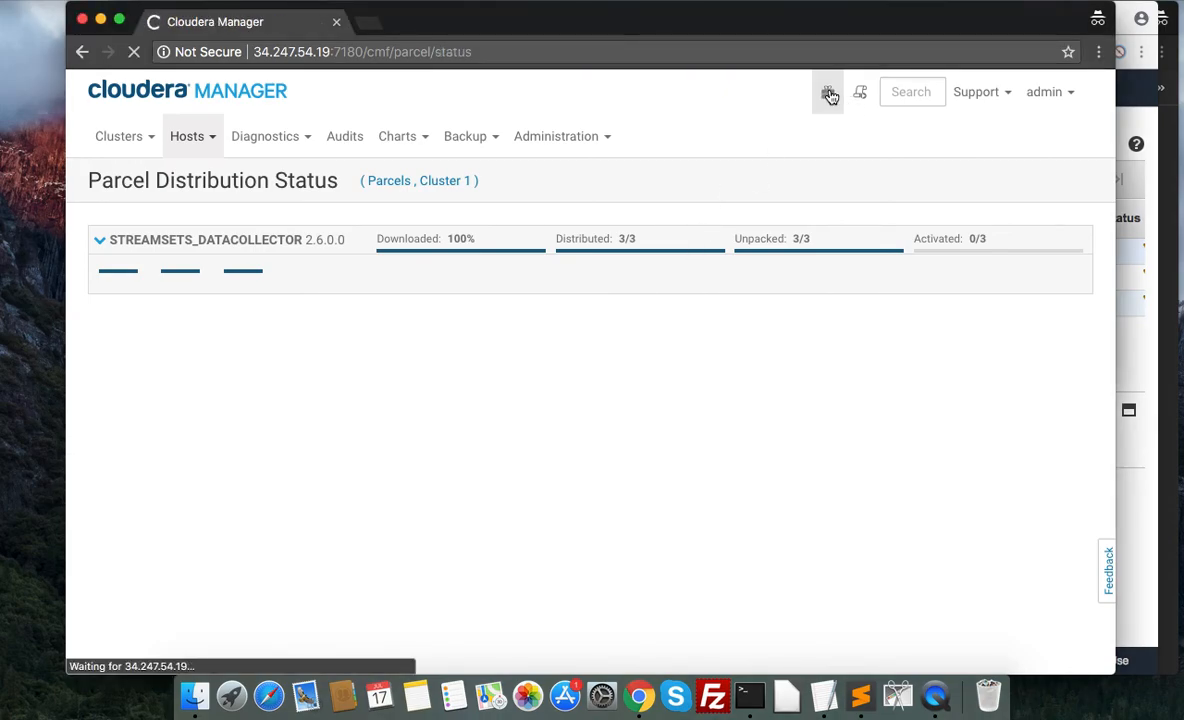
scroll(843, 508, "down", 5)
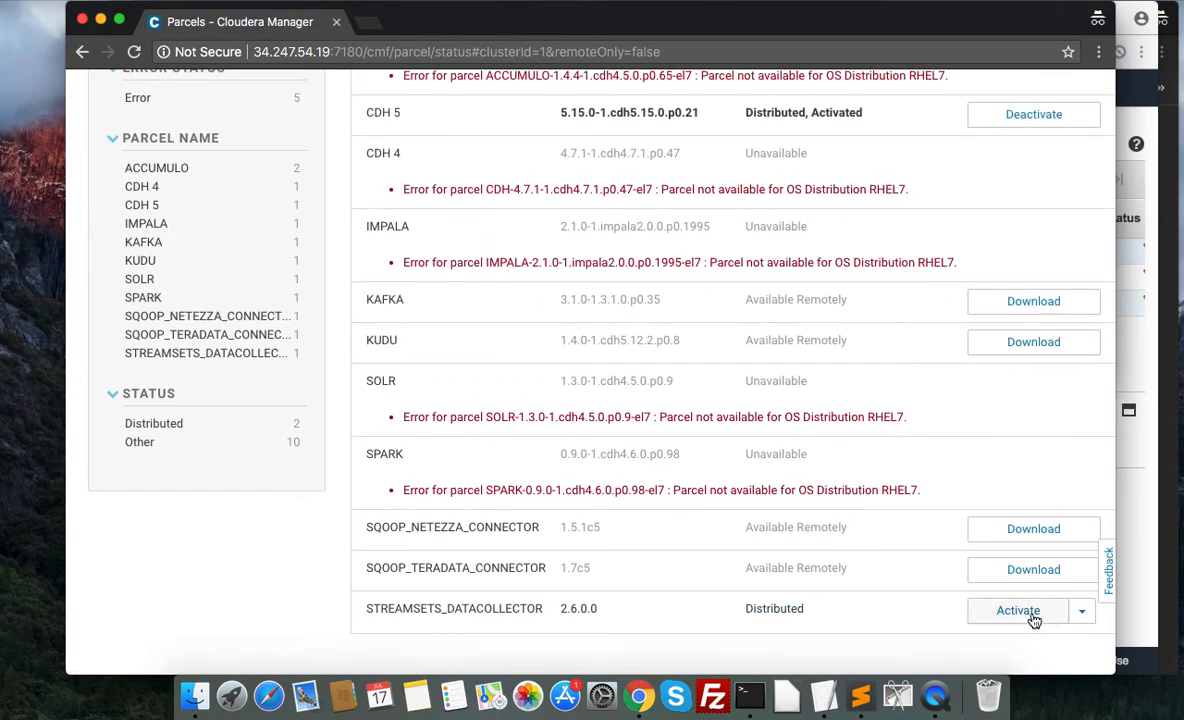
left_click(1032, 619)
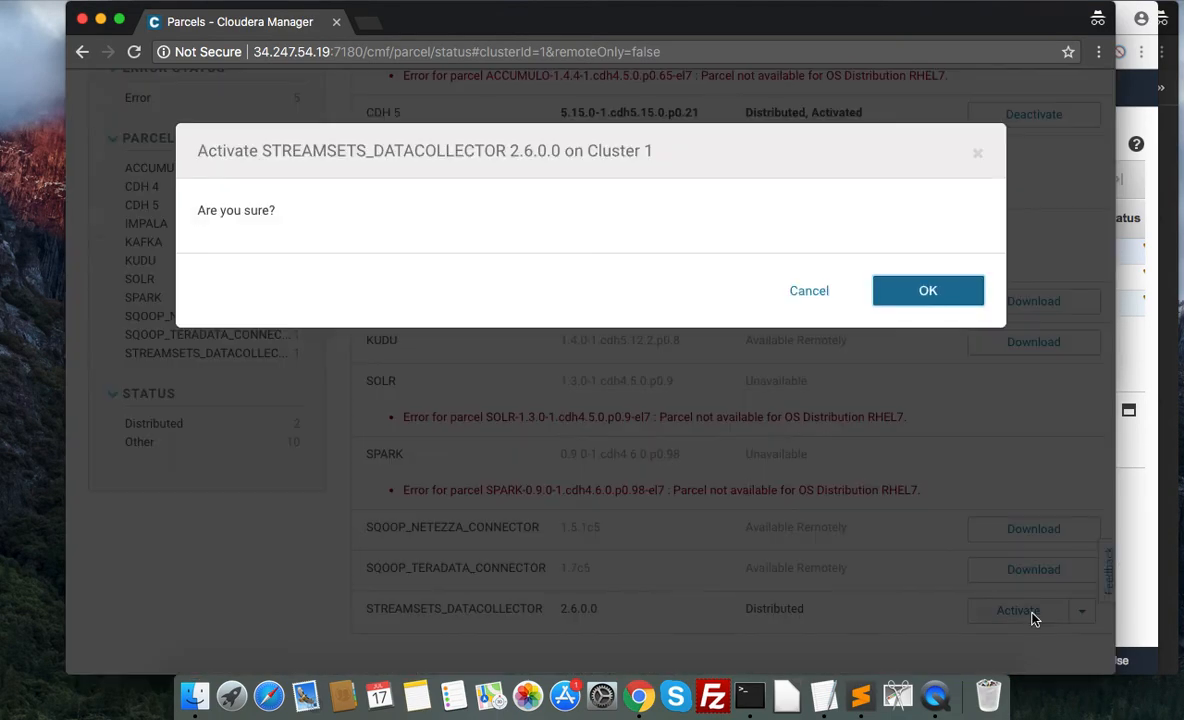
left_click(928, 292)
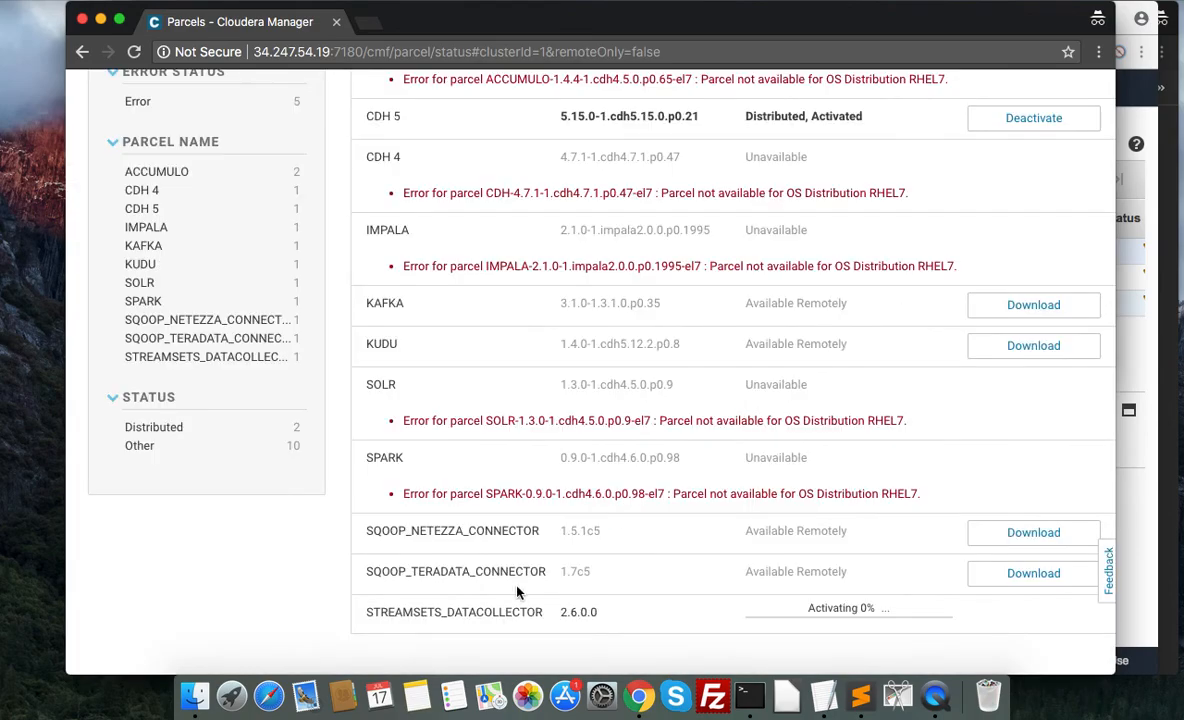
Open the StreamSets parcel's distribution status, examine the activation details of each of the three hosts, and close the detail popups.
left_click(835, 612)
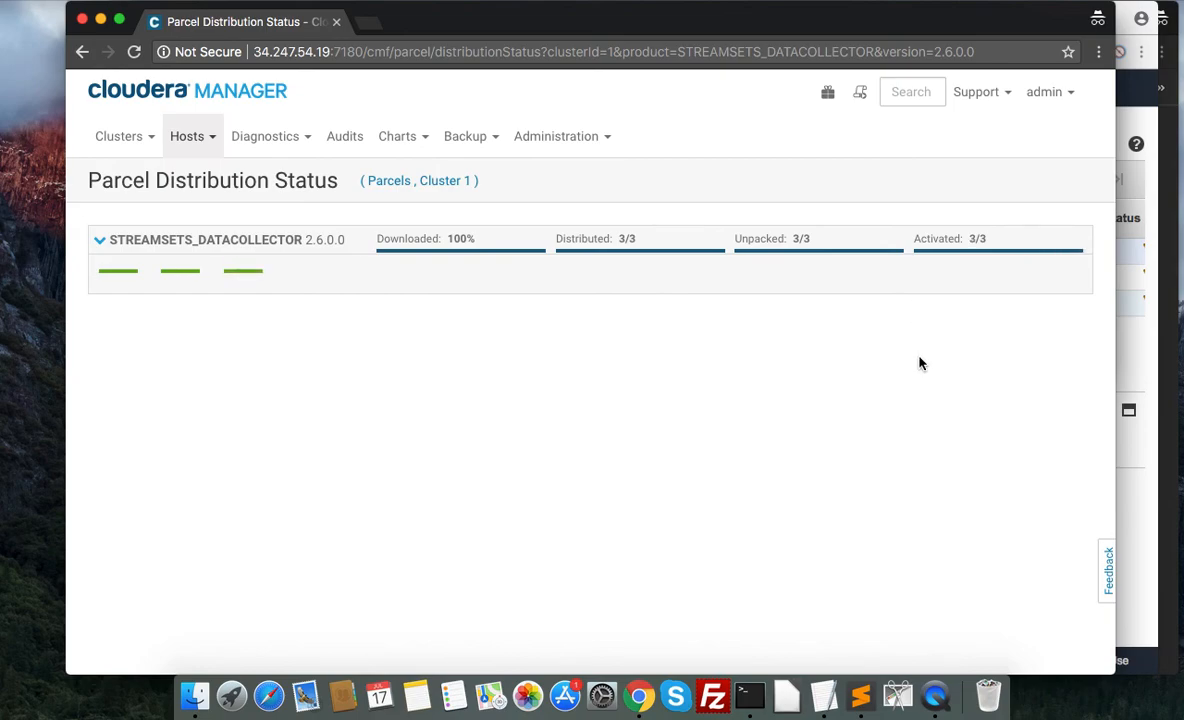
scroll(920, 363, "down", 1)
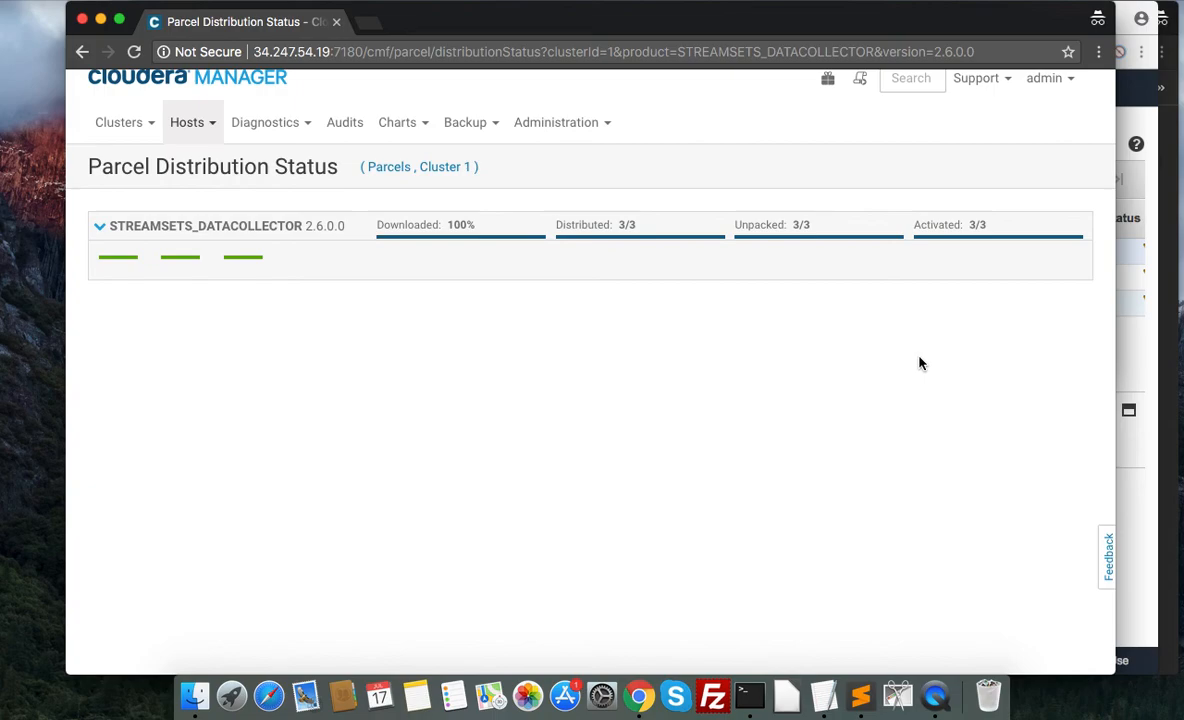
scroll(920, 363, "up", 1)
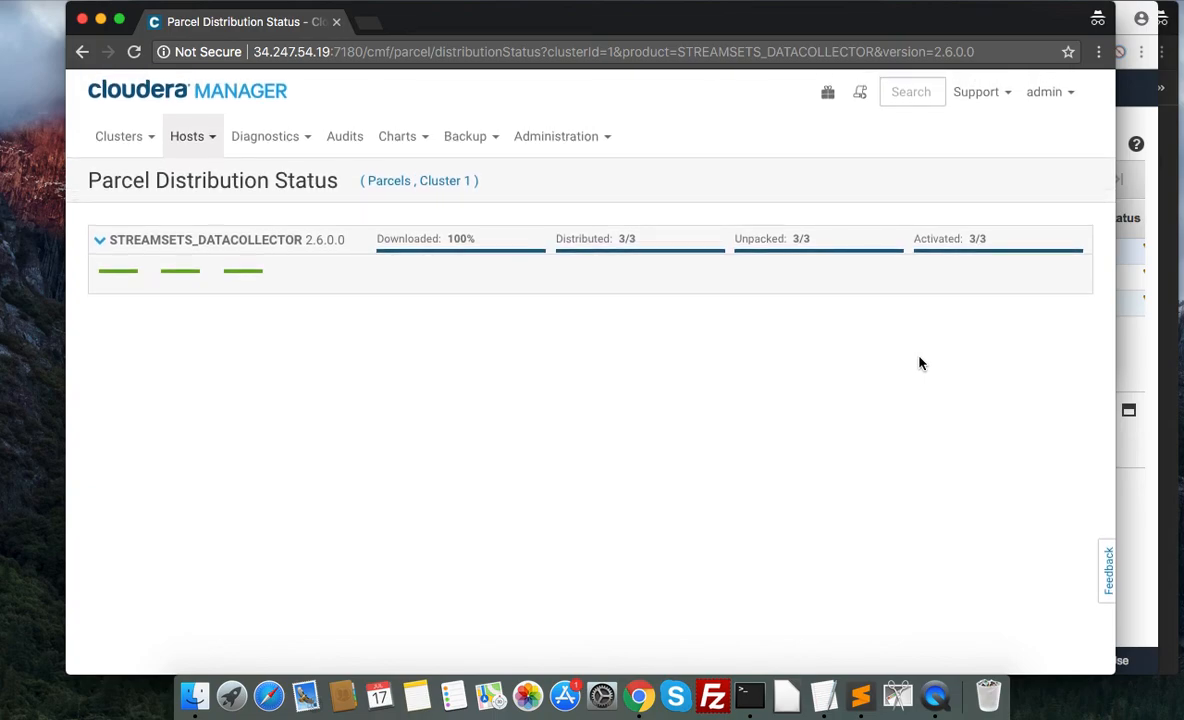
left_click(249, 278)
double_click(355, 324)
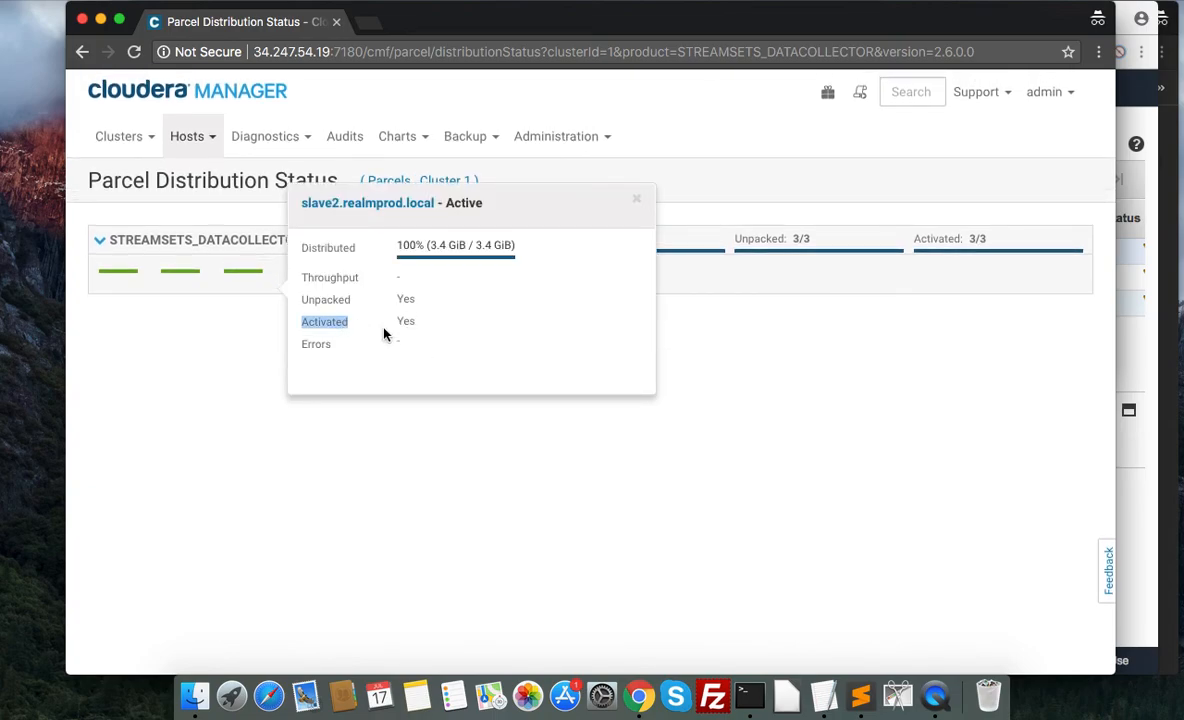
double_click(405, 321)
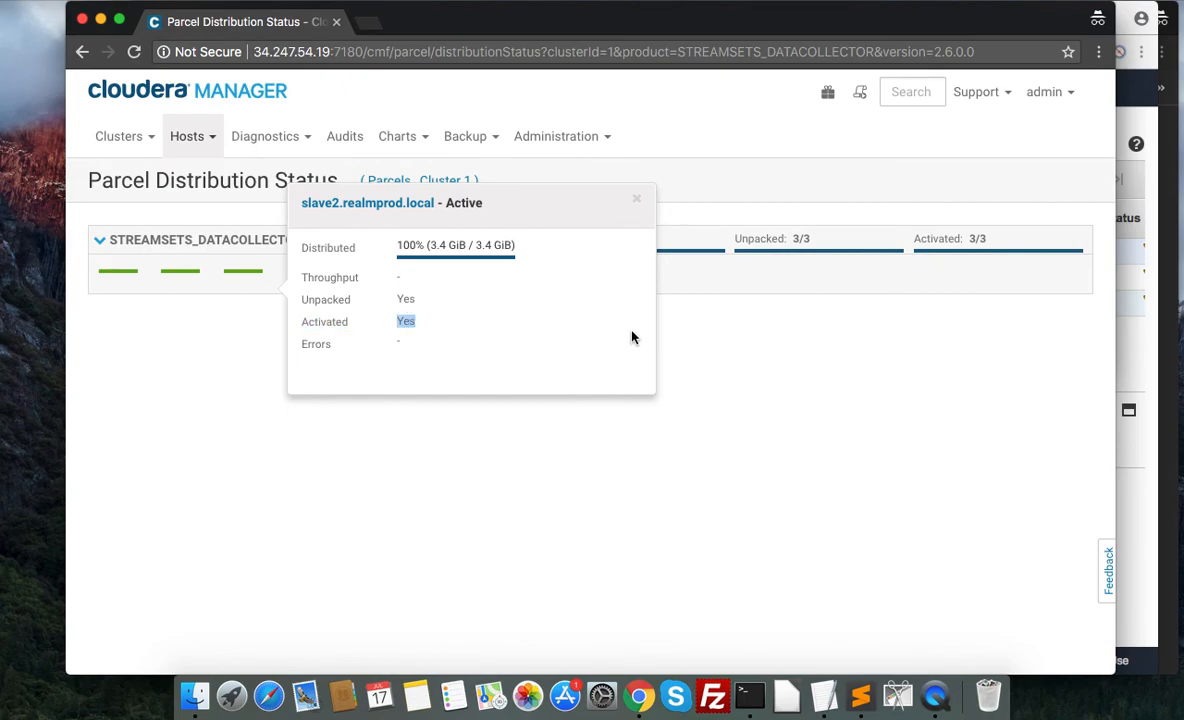
left_click(815, 380)
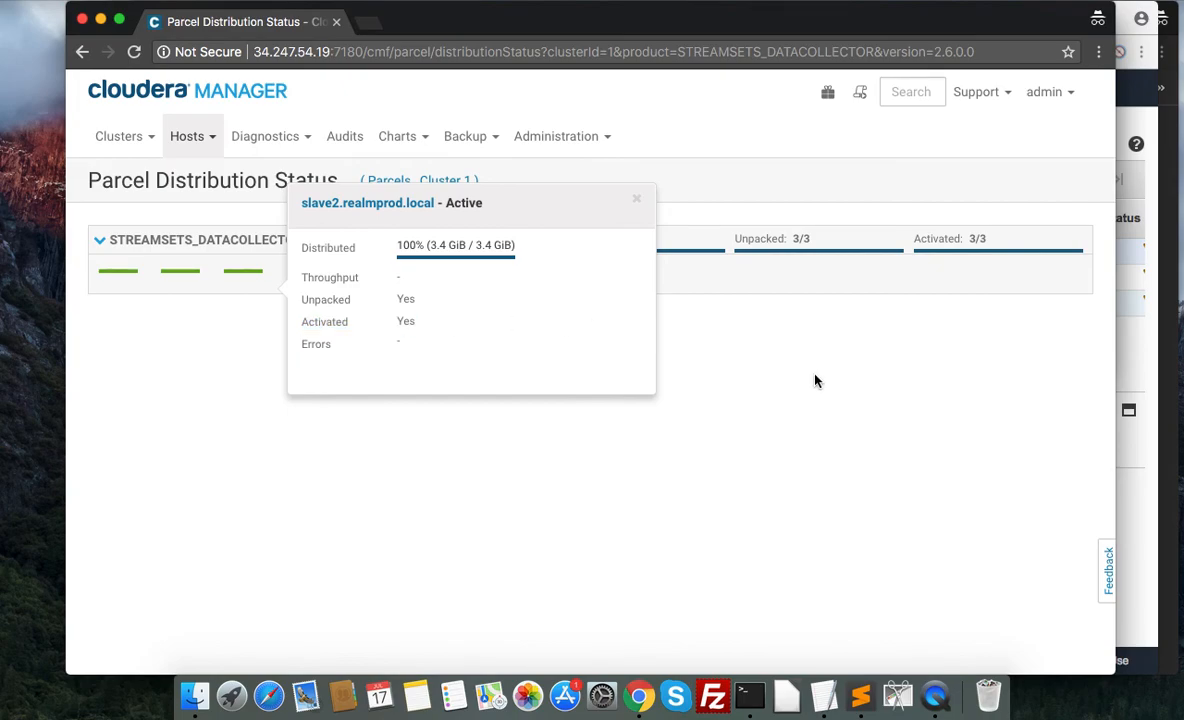
left_click(169, 270)
left_click(104, 276)
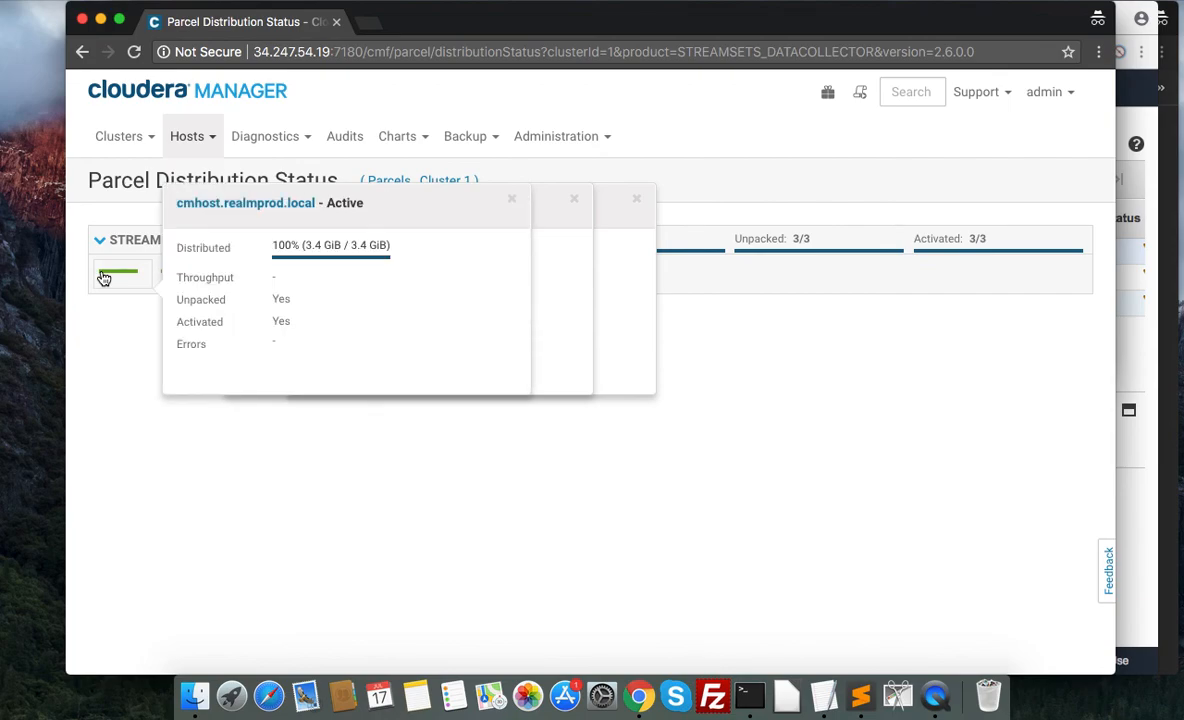
left_click(634, 201)
left_click(574, 199)
left_click(512, 199)
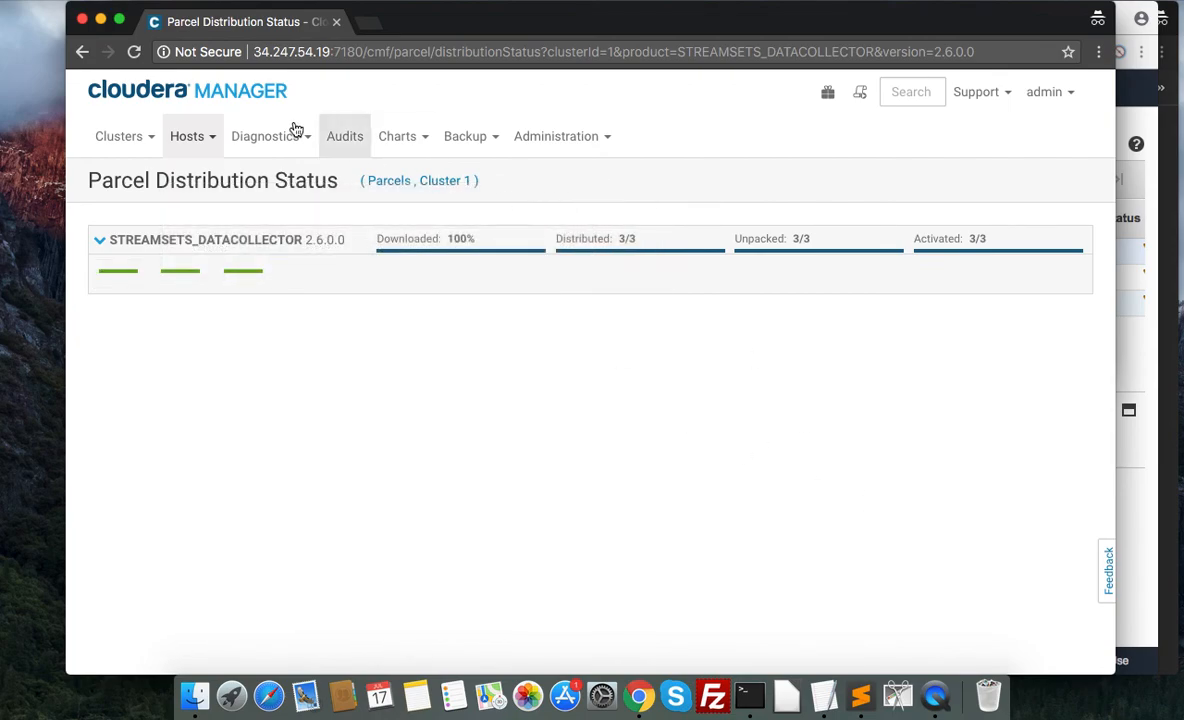
Check the STREAMSETS_DATACOLLECTOR entry's status in the Cluster 1 parcel list and return to the home page.
left_click(237, 88)
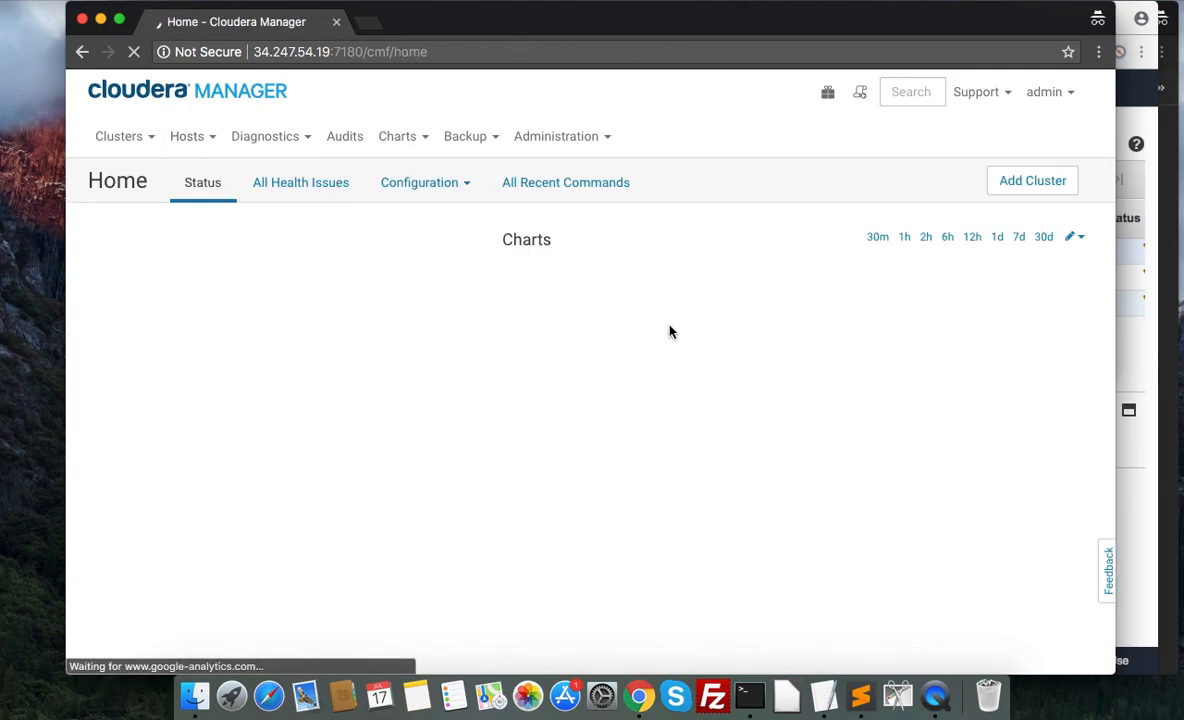
left_click(827, 92)
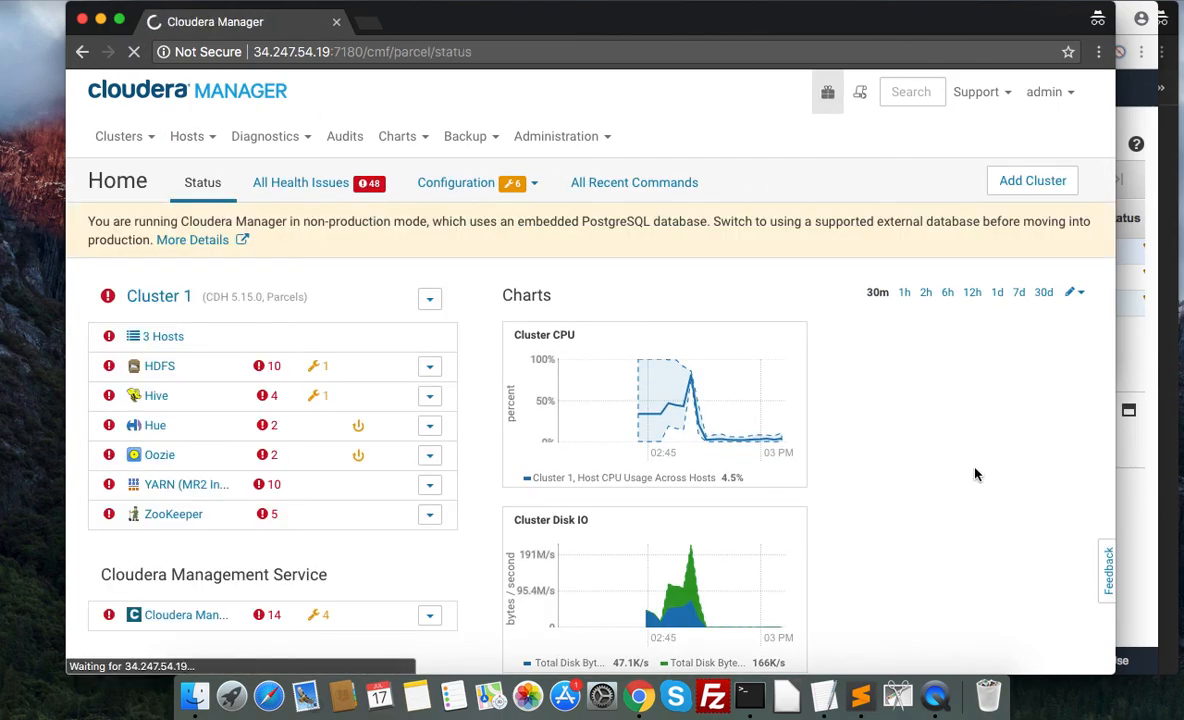
scroll(975, 473, "down", 5)
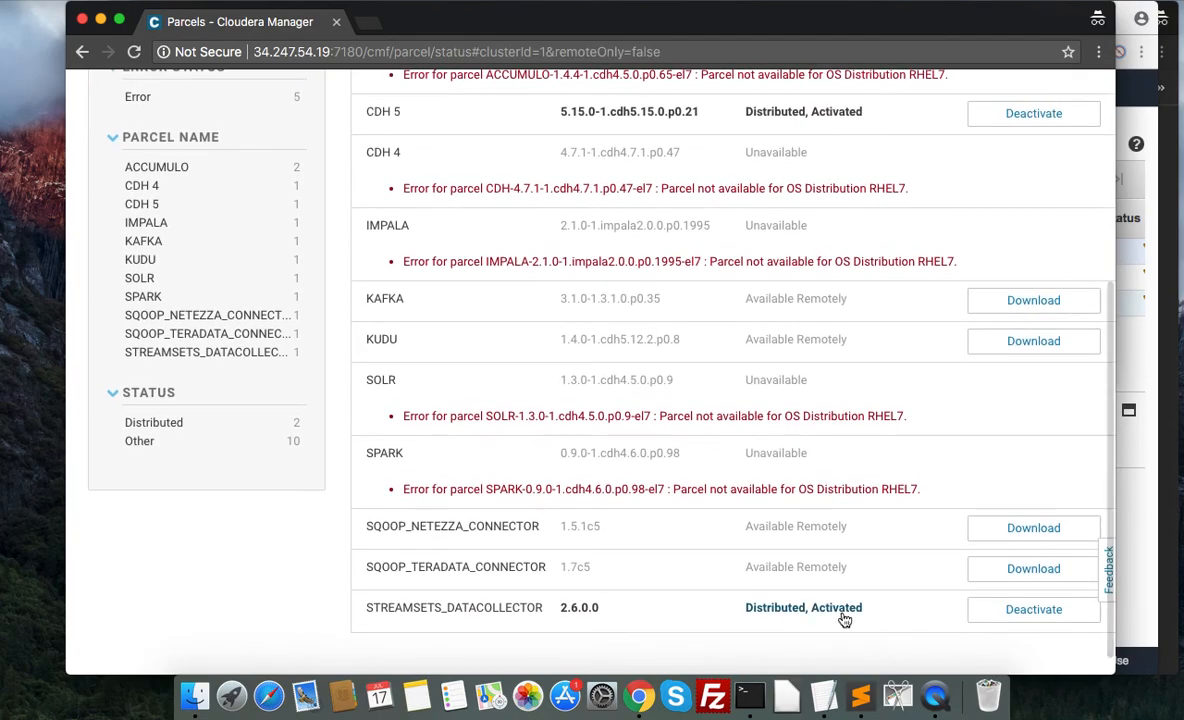
scroll(845, 430, "up", 5)
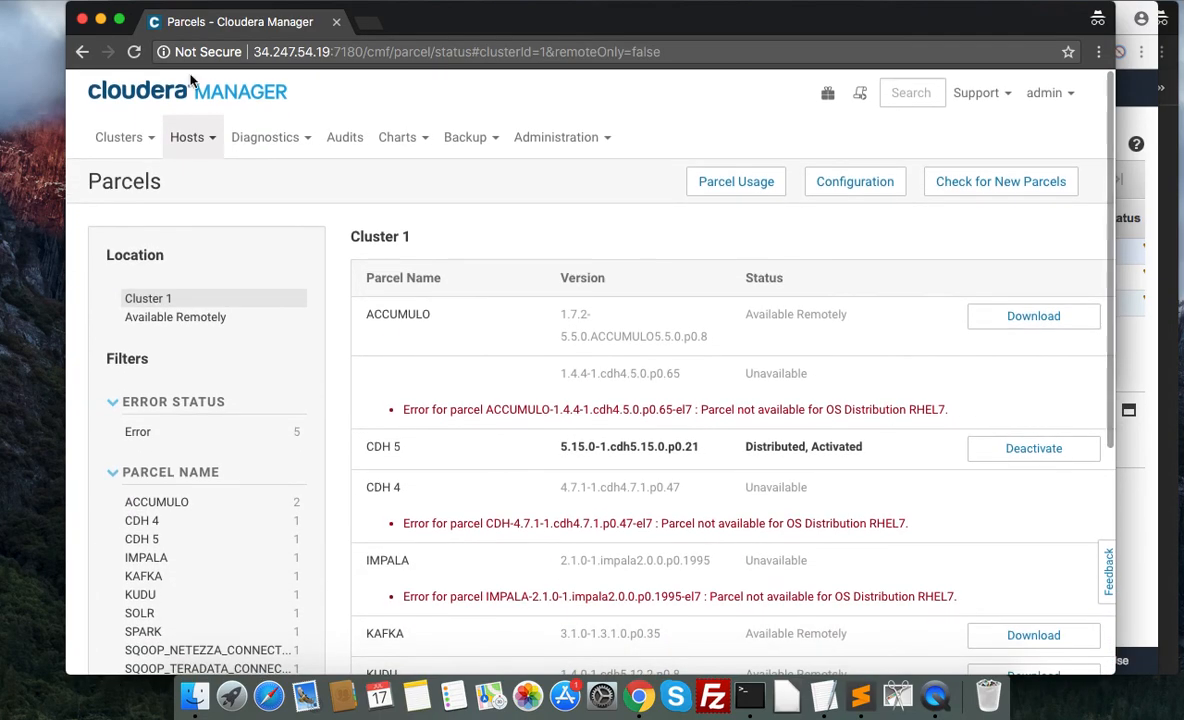
left_click(190, 96)
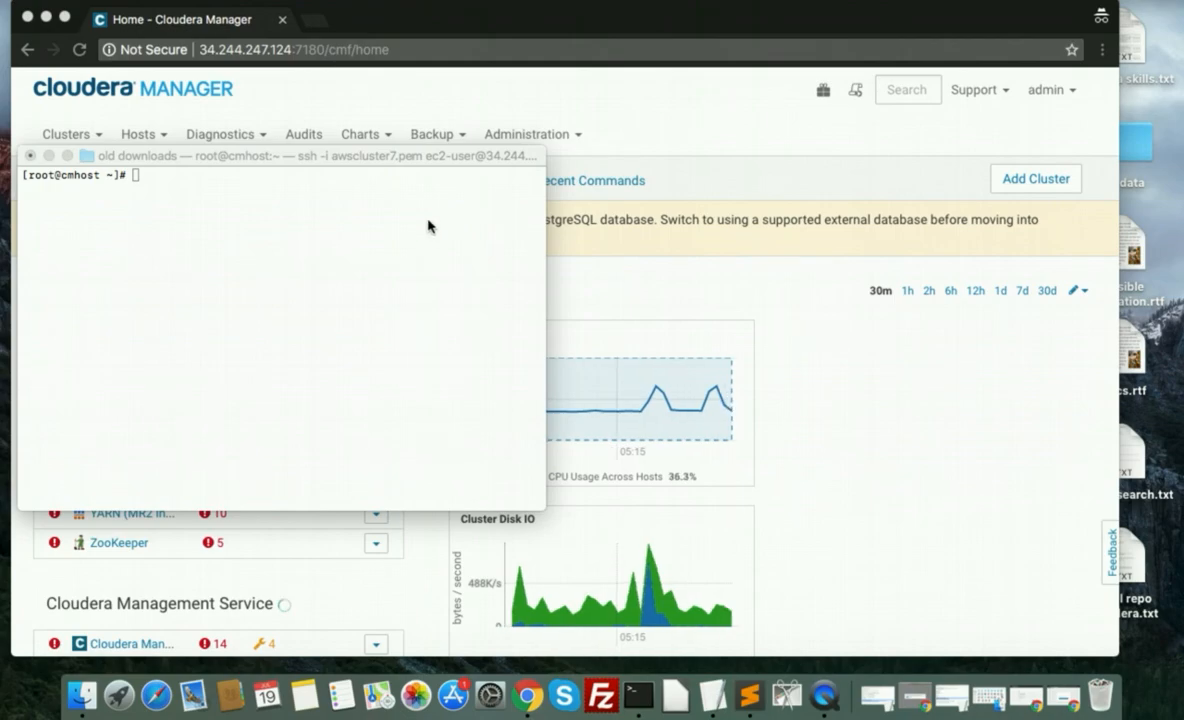
Switch to the Terminal session on cmhost and stop the Cloudera Manager server with service cloudera-scm-server stop.
left_click(396, 204)
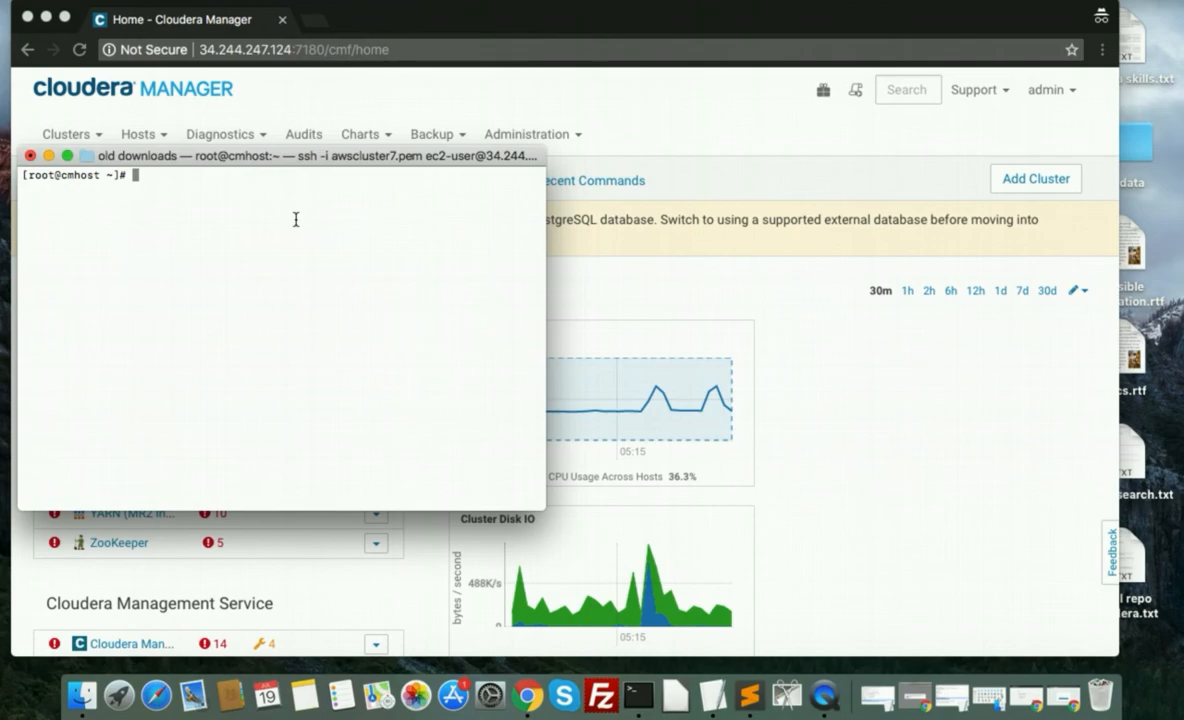
key("Up")
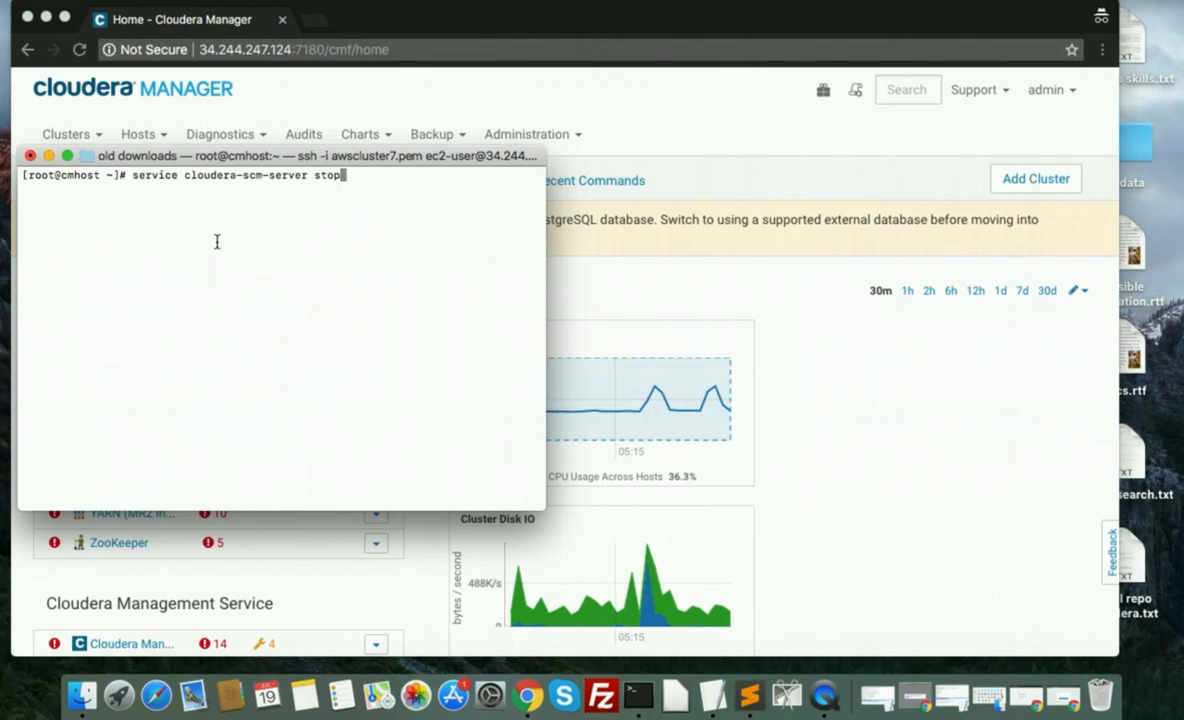
key("BackSpace")
key("BackSpace")
type("art")
key("Down")
key("Return")
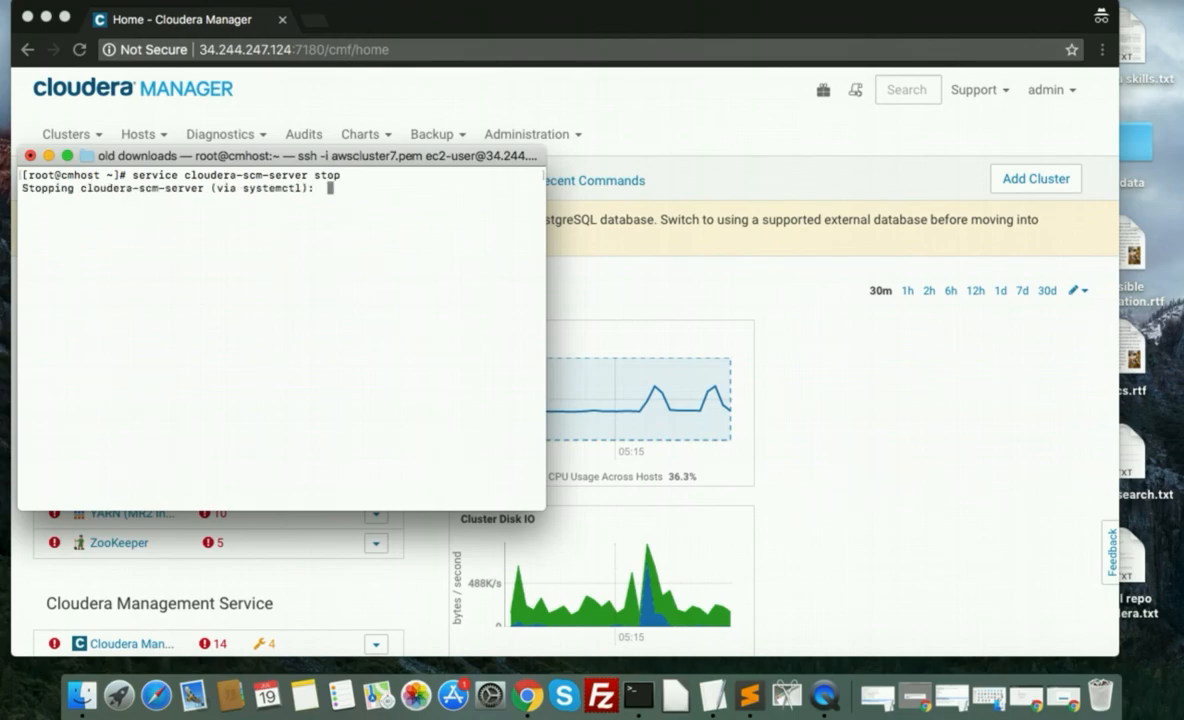
key("Up")
key("Up")
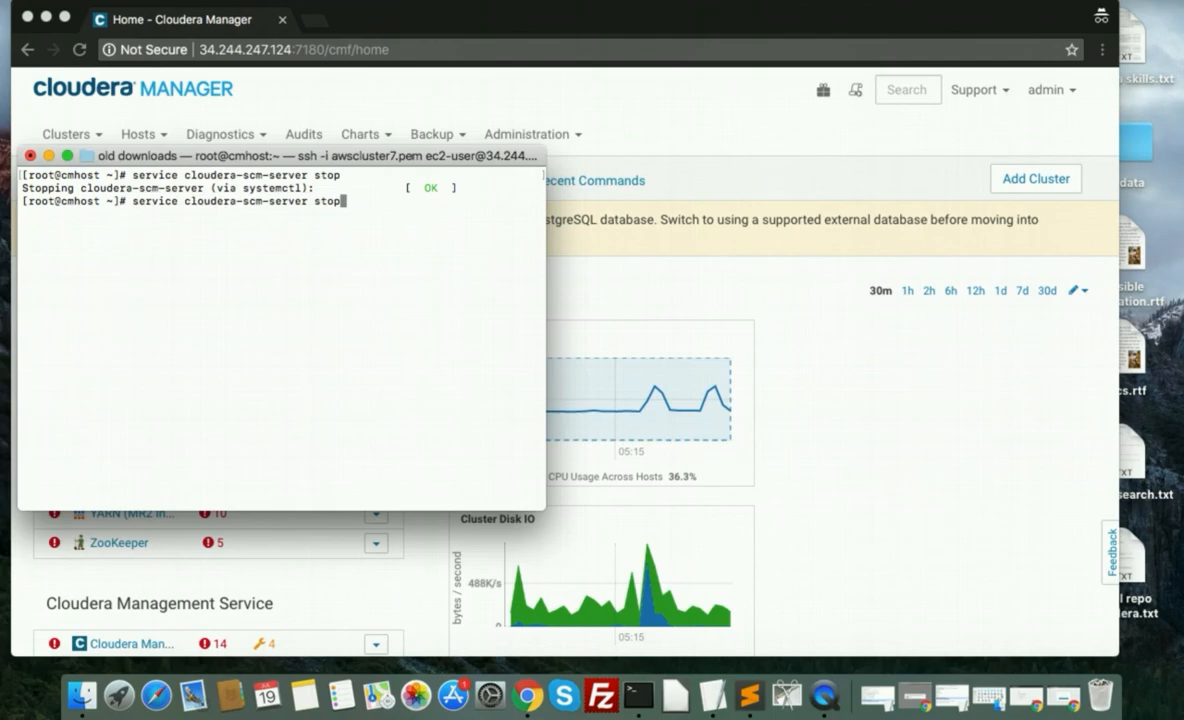
key("Return")
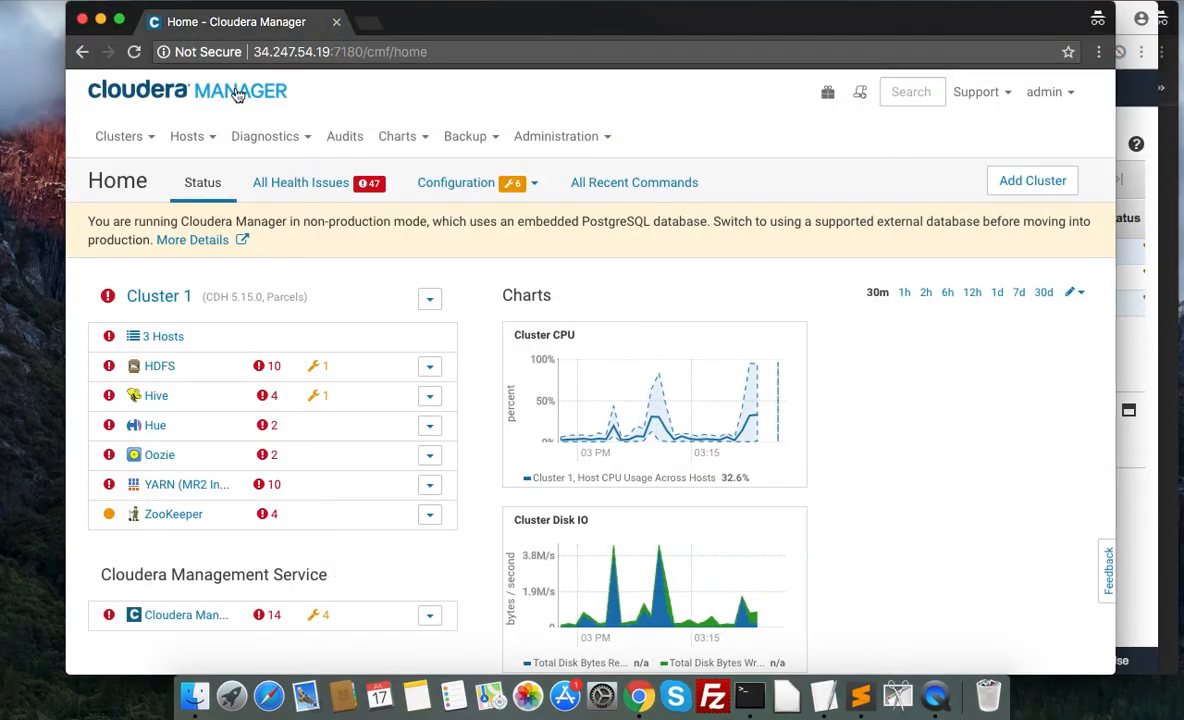
Start adding a service to Cluster 1 from the Cloudera Manager home page and select StreamSets as the service type.
left_click(240, 93)
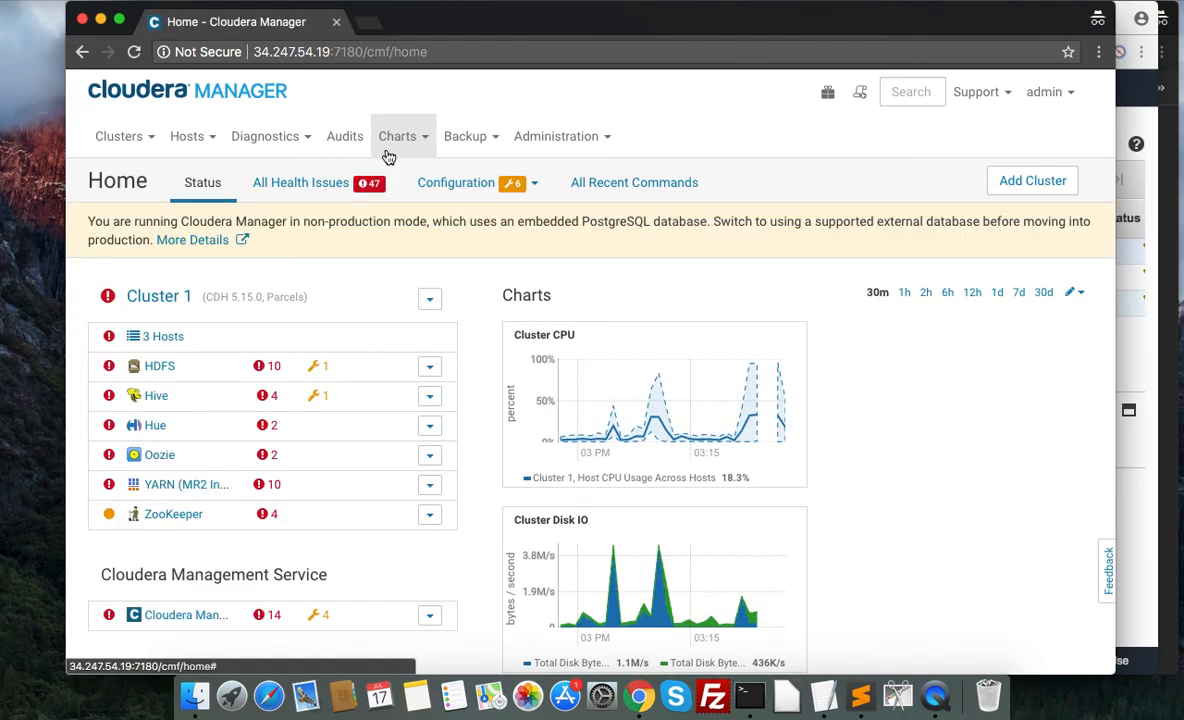
scroll(335, 290, "down", 2)
left_click(432, 229)
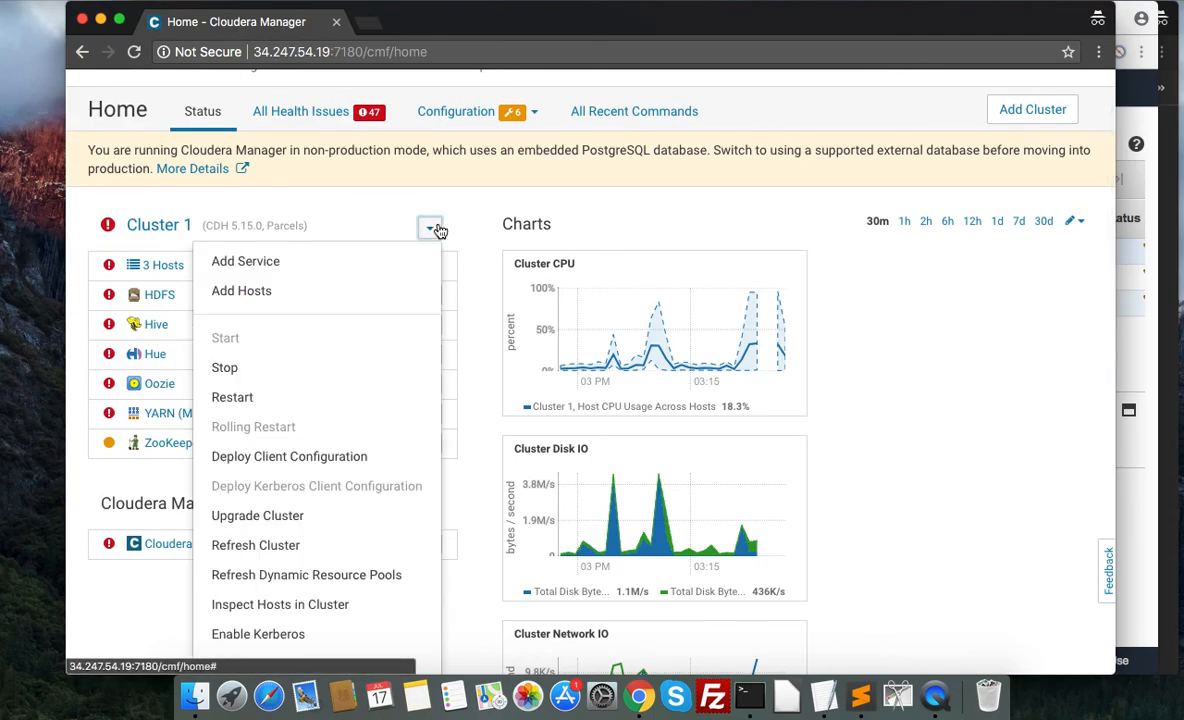
left_click(245, 261)
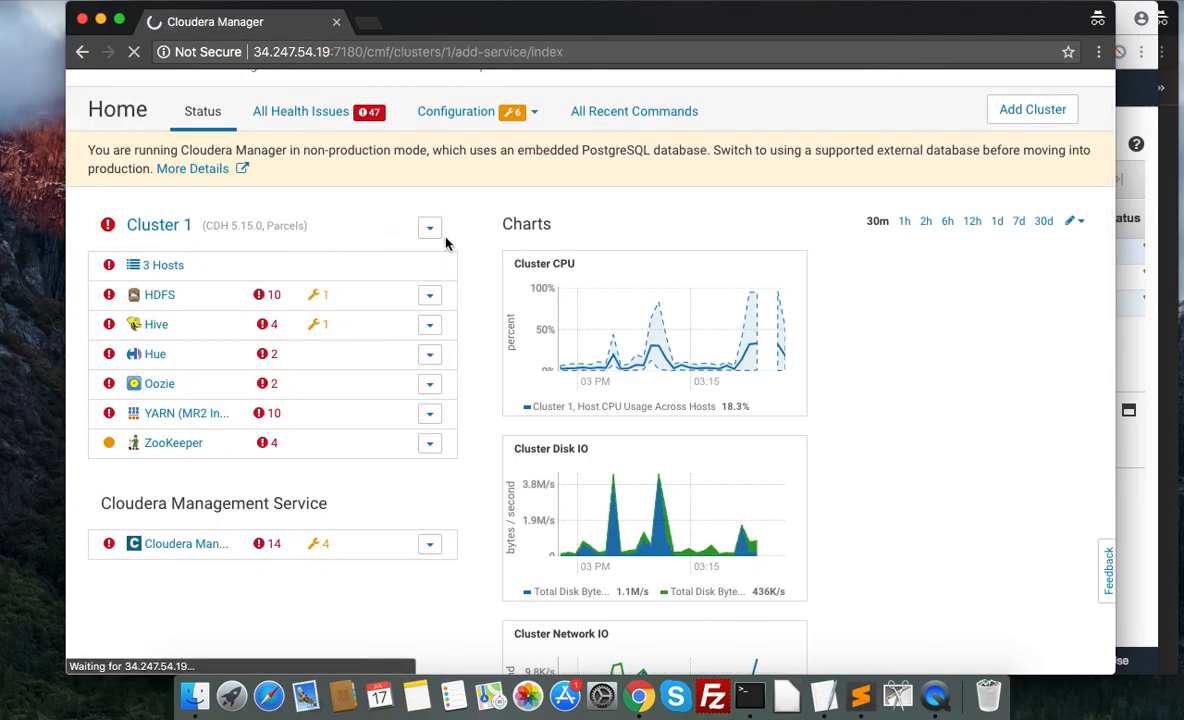
scroll(399, 204, "down", 15)
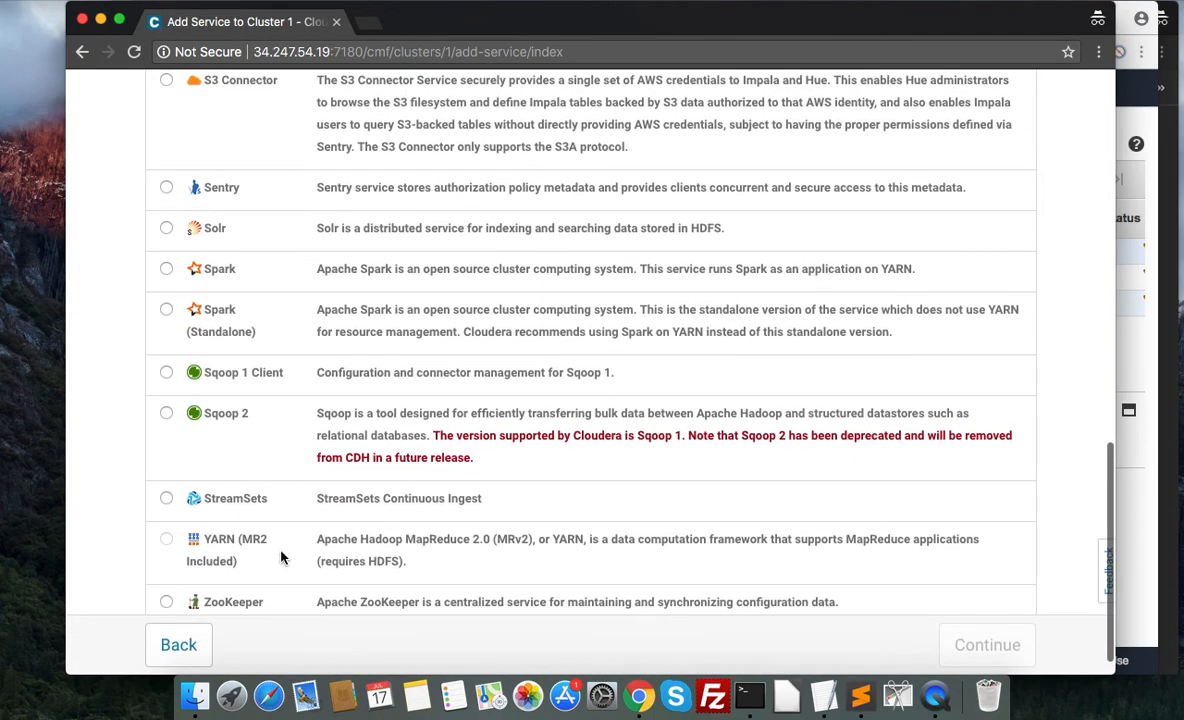
left_click_drag(487, 502, 312, 498)
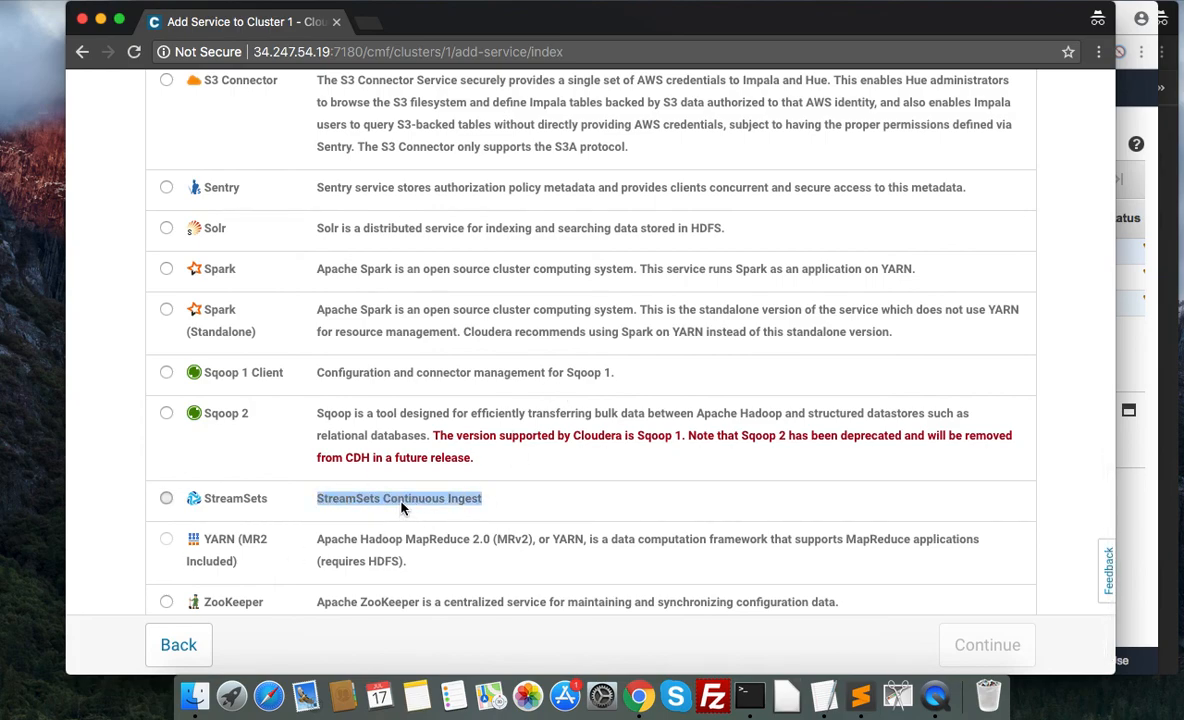
left_click(470, 502)
scroll(339, 487, "up", 7)
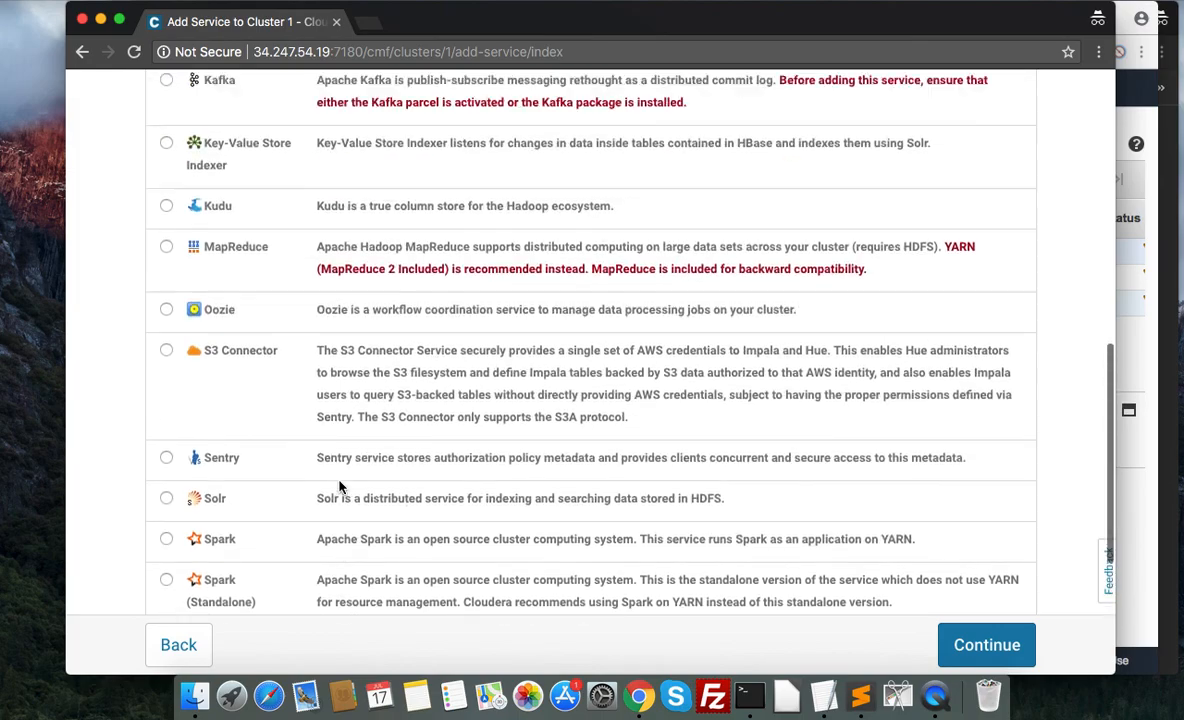
scroll(444, 337, "down", 7)
scroll(480, 371, "up", 10)
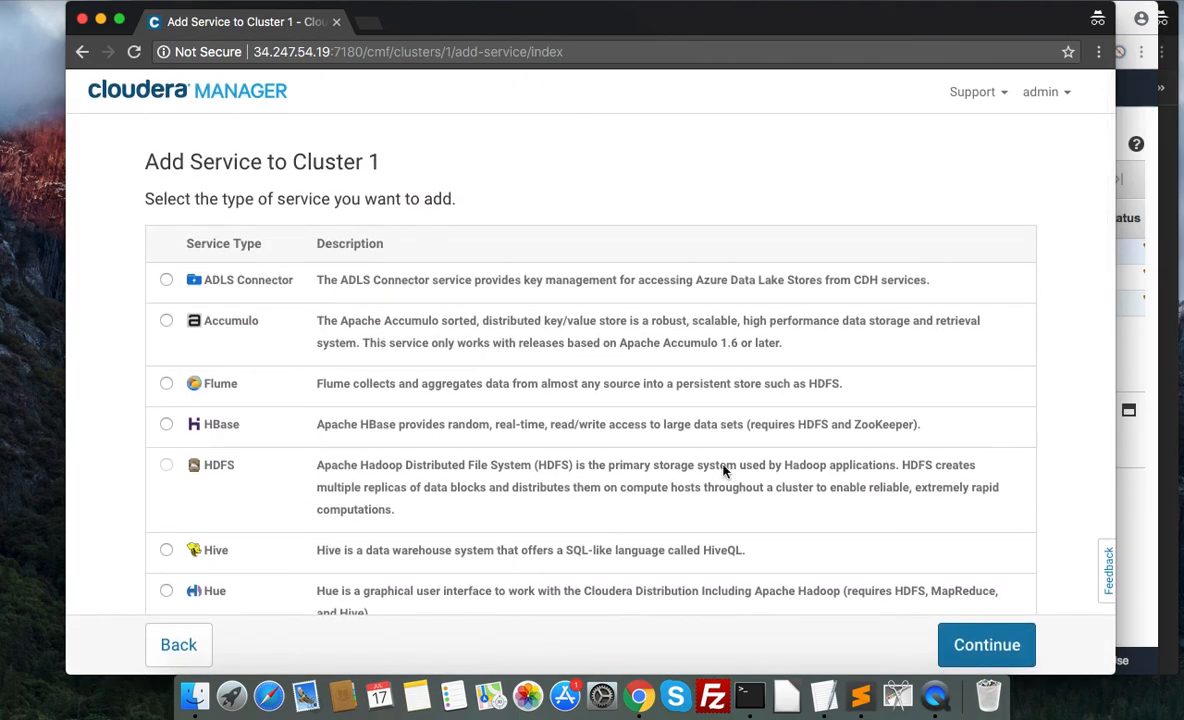
left_click(749, 695)
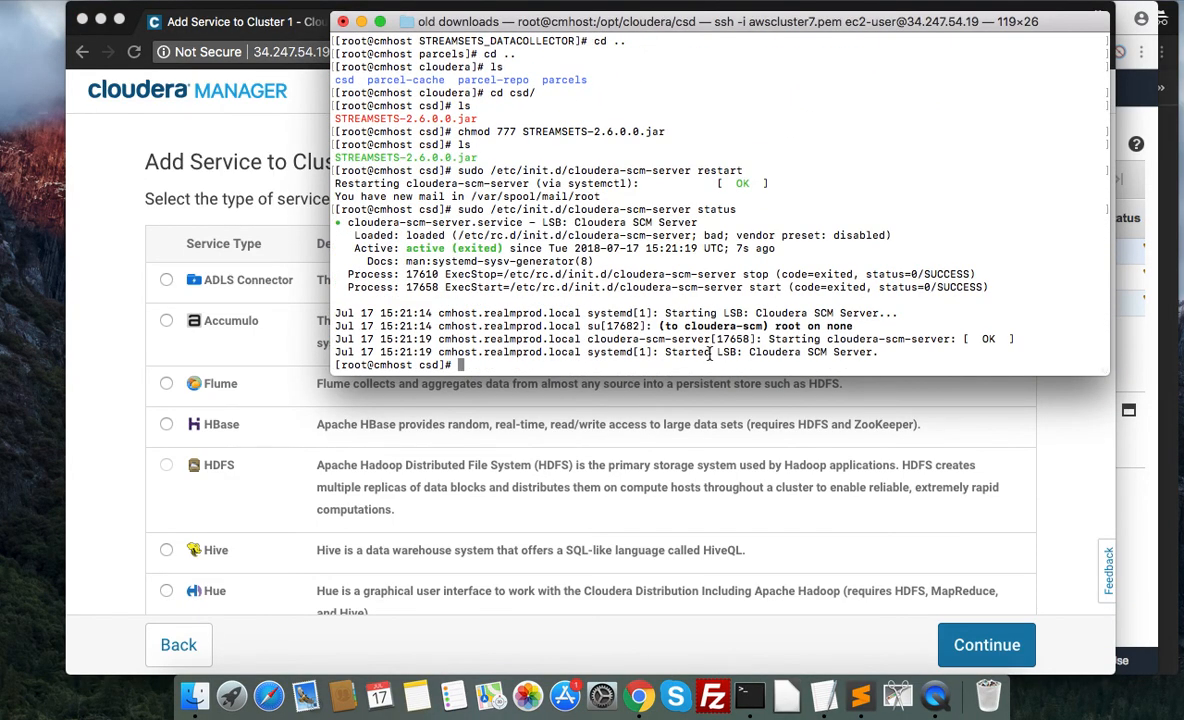
key("Return")
key("Return")
key("Return")
key("Return")
key("Return")
key("Return")
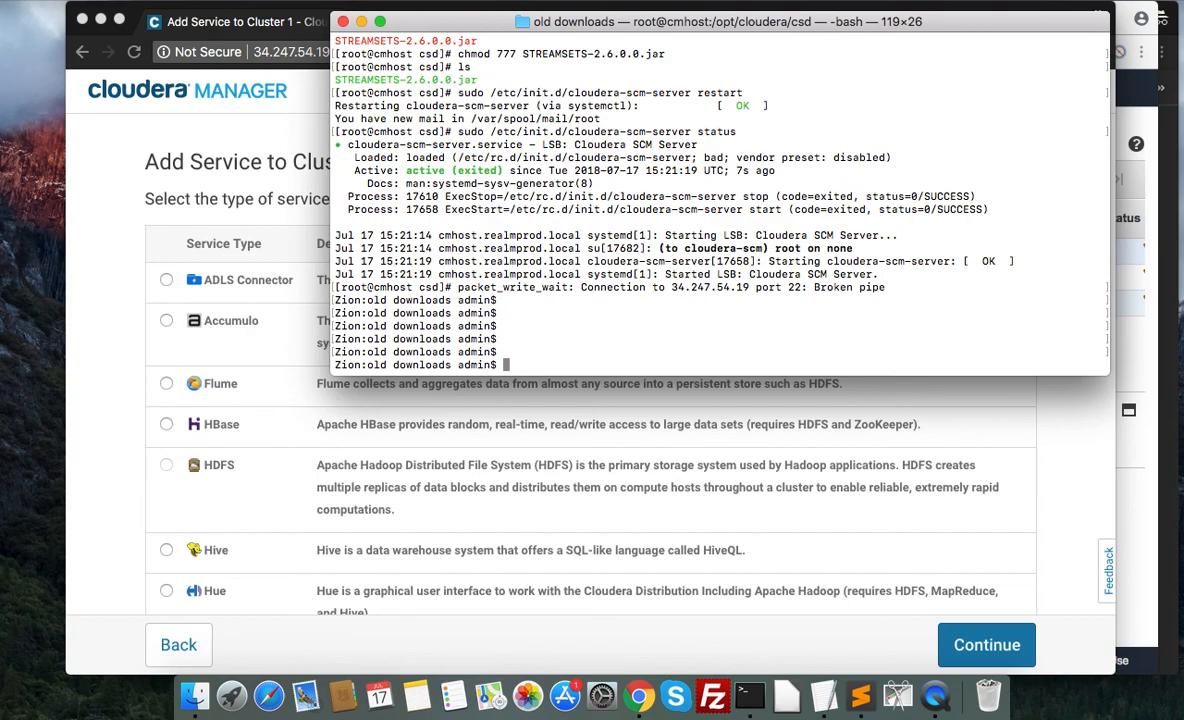
key("Up")
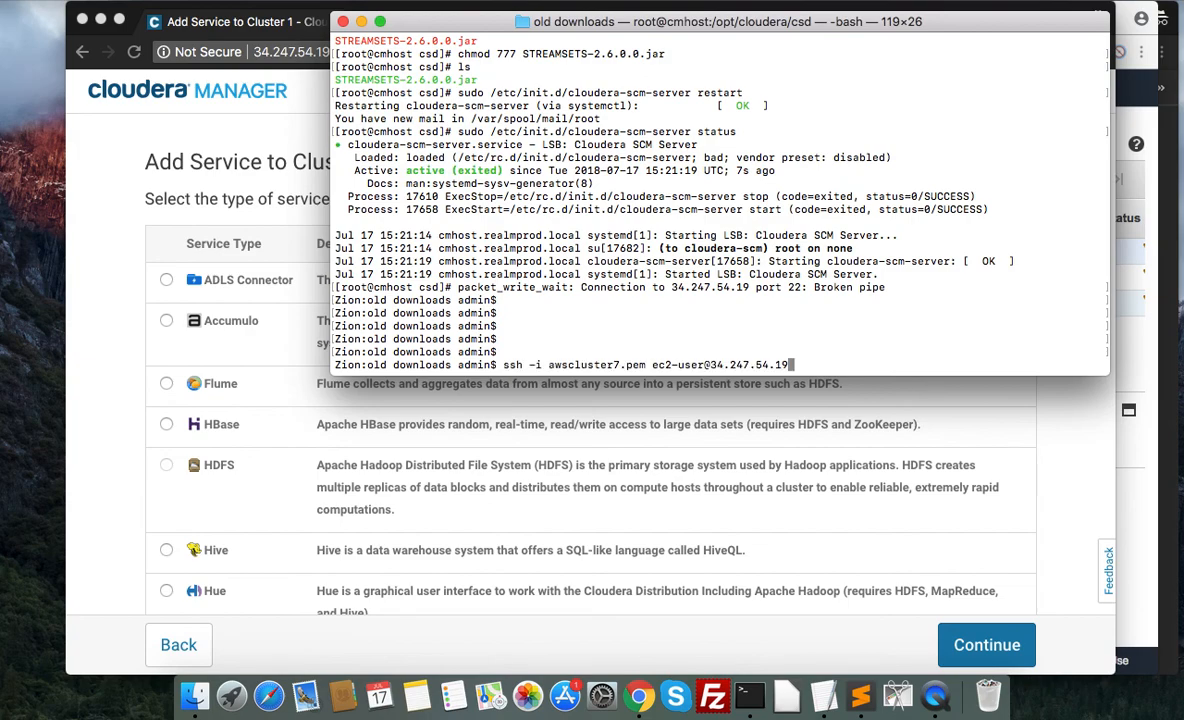
key("Return")
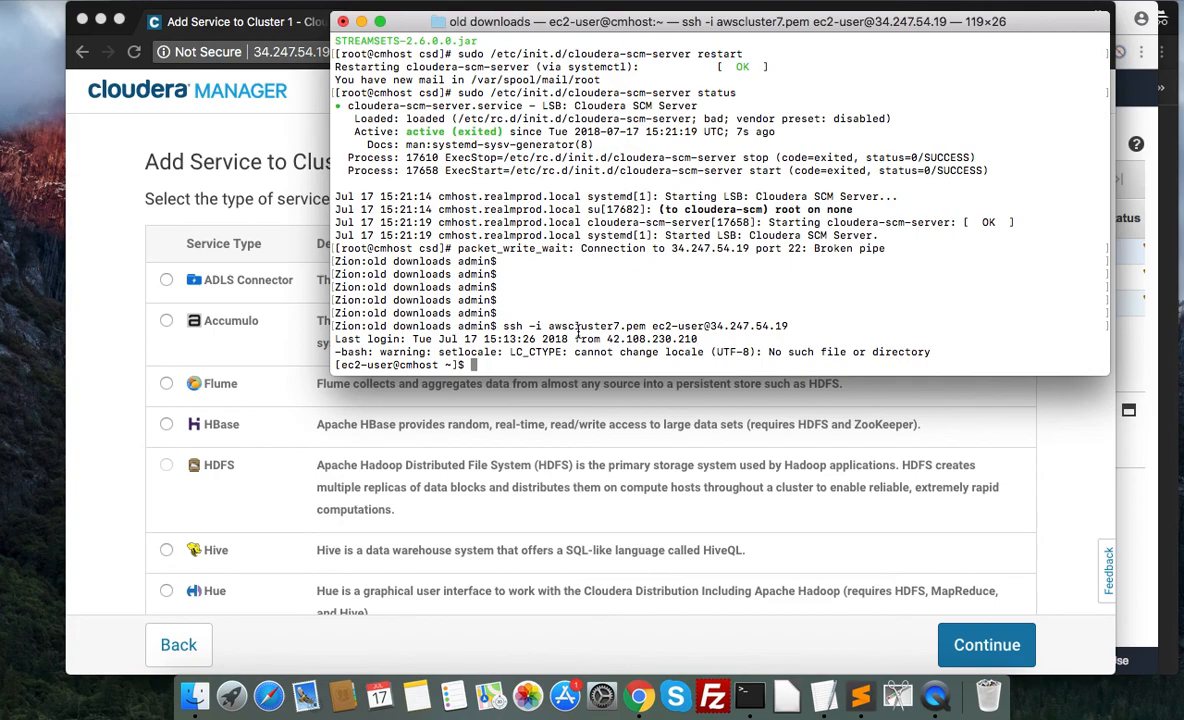
key("ctrl+l")
Switch back to Cloudera Manager in the browser and restart the Add Service wizard for Cluster 1 from the home page.
left_click(210, 123)
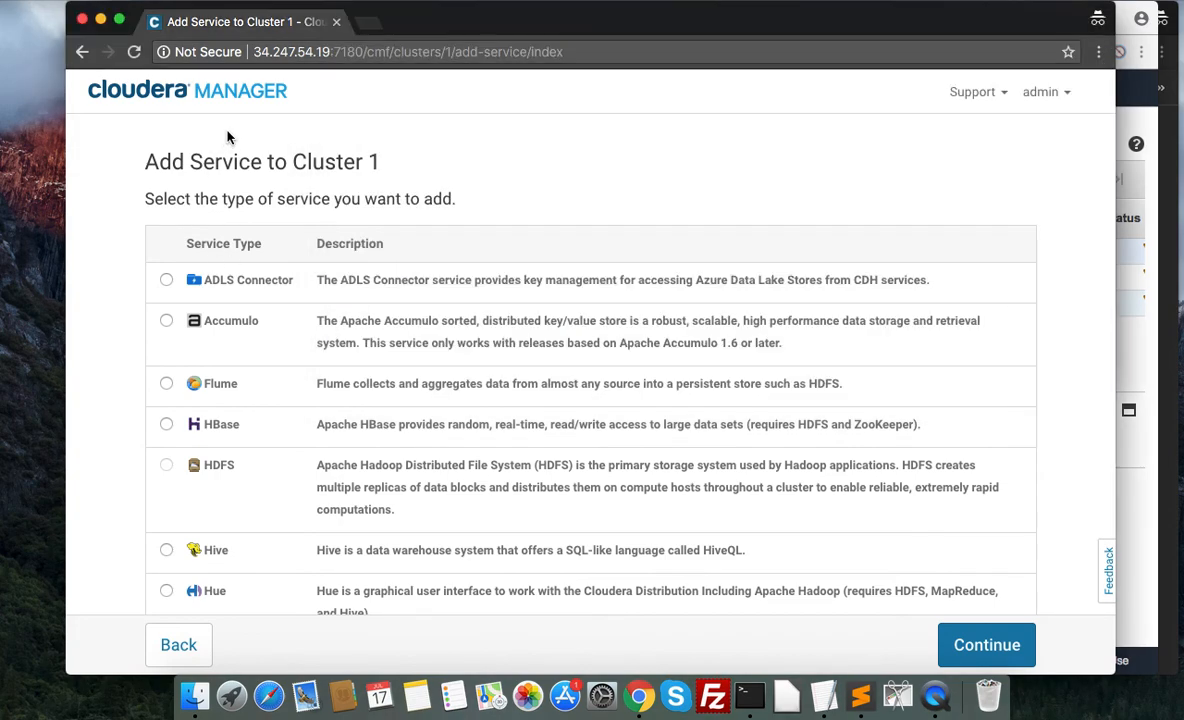
left_click(264, 107)
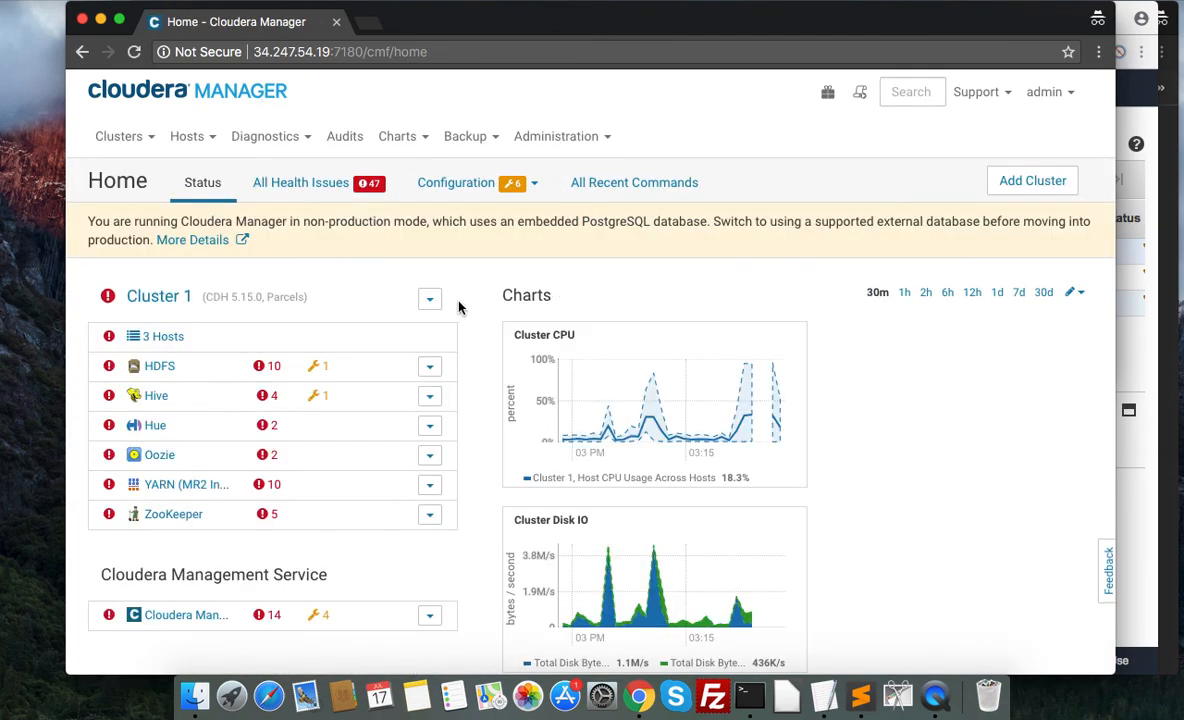
left_click(429, 302)
left_click(432, 332)
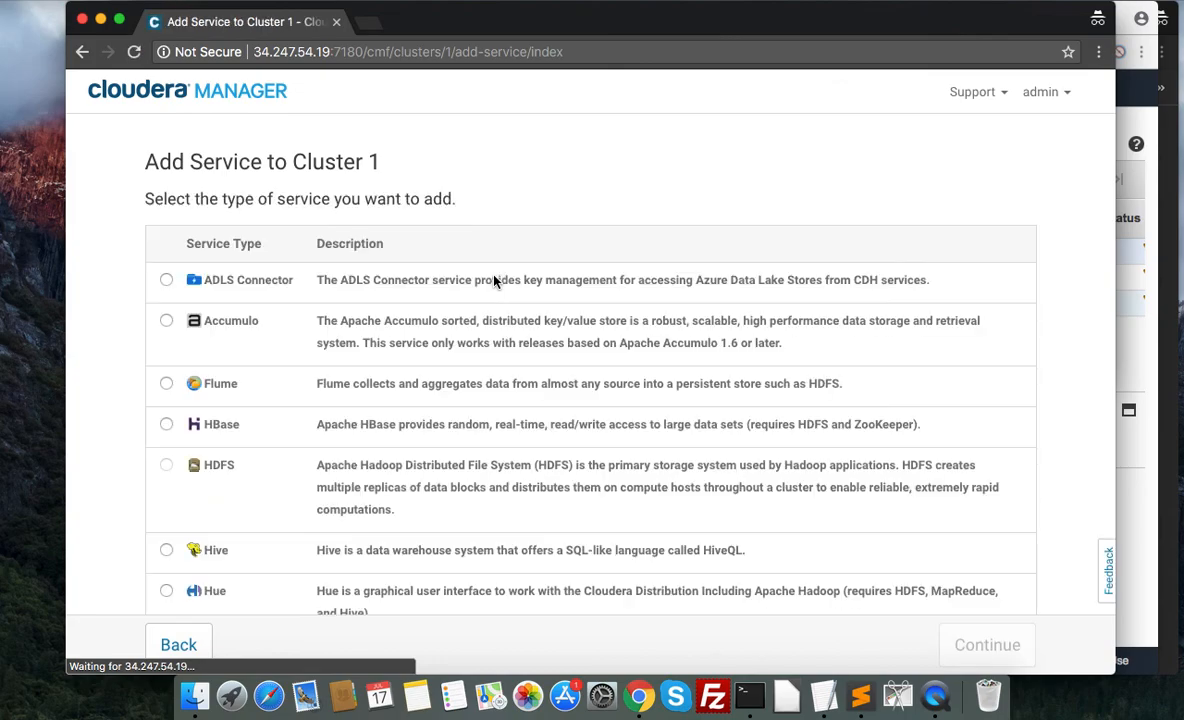
Look through the service types available for Cluster 1, reopening the Add Service wizard from the home page, to locate StreamSets.
scroll(493, 282, "down", 3)
scroll(493, 282, "down", 5)
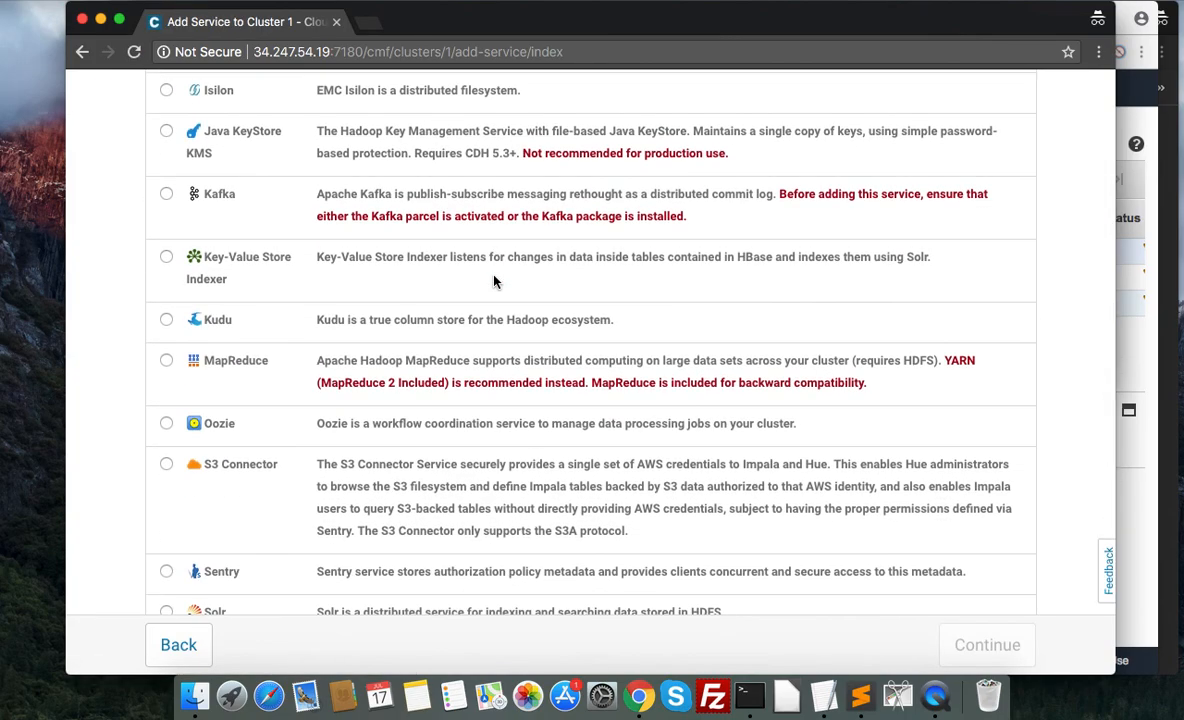
scroll(494, 282, "up", 8)
left_click(230, 94)
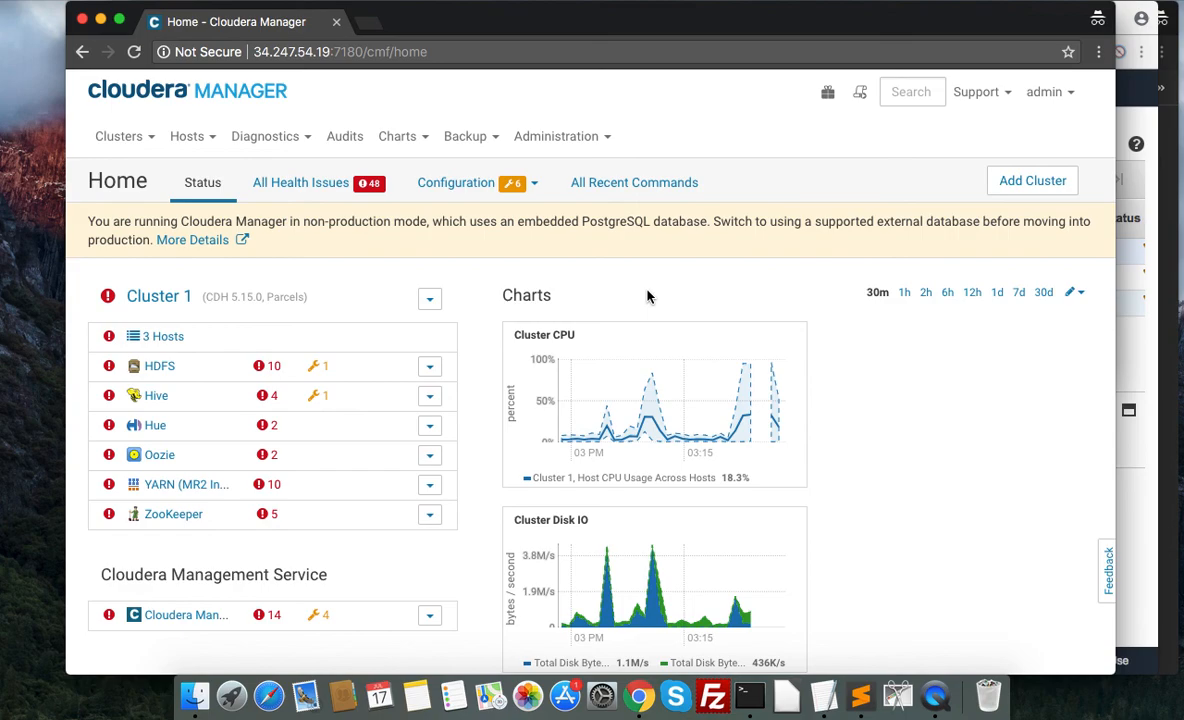
scroll(647, 296, "down", 2)
scroll(647, 296, "up", 2)
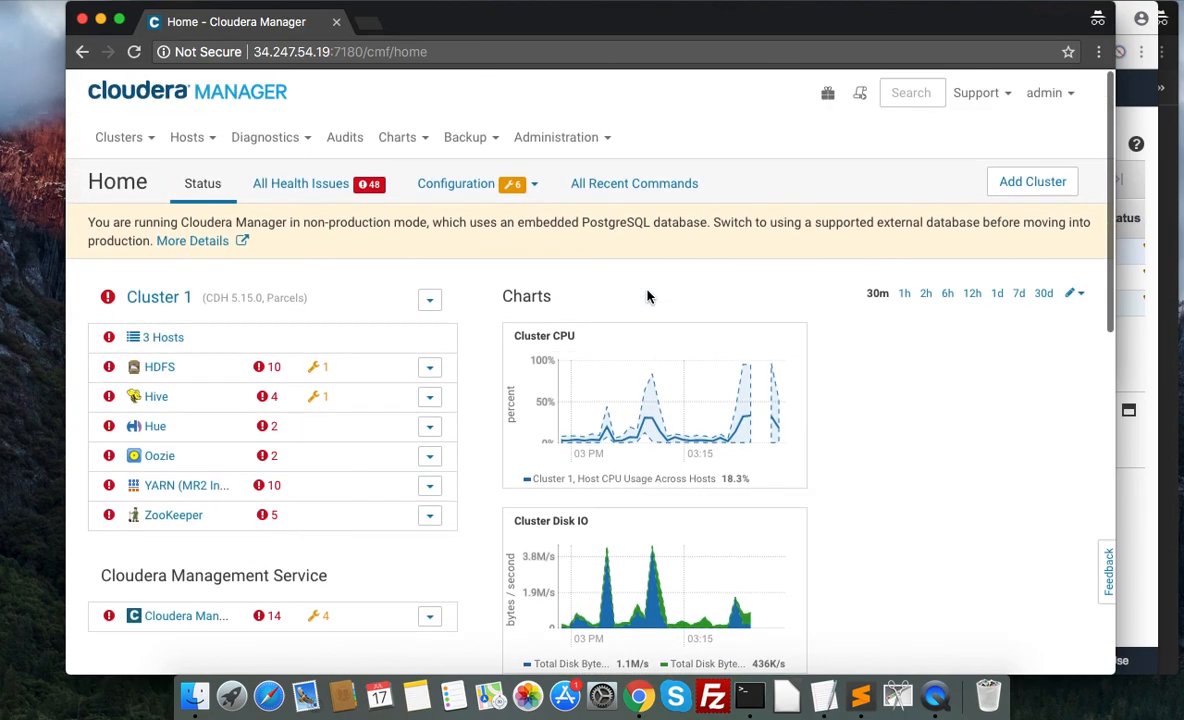
left_click(429, 298)
left_click(345, 333)
scroll(632, 386, "down", 15)
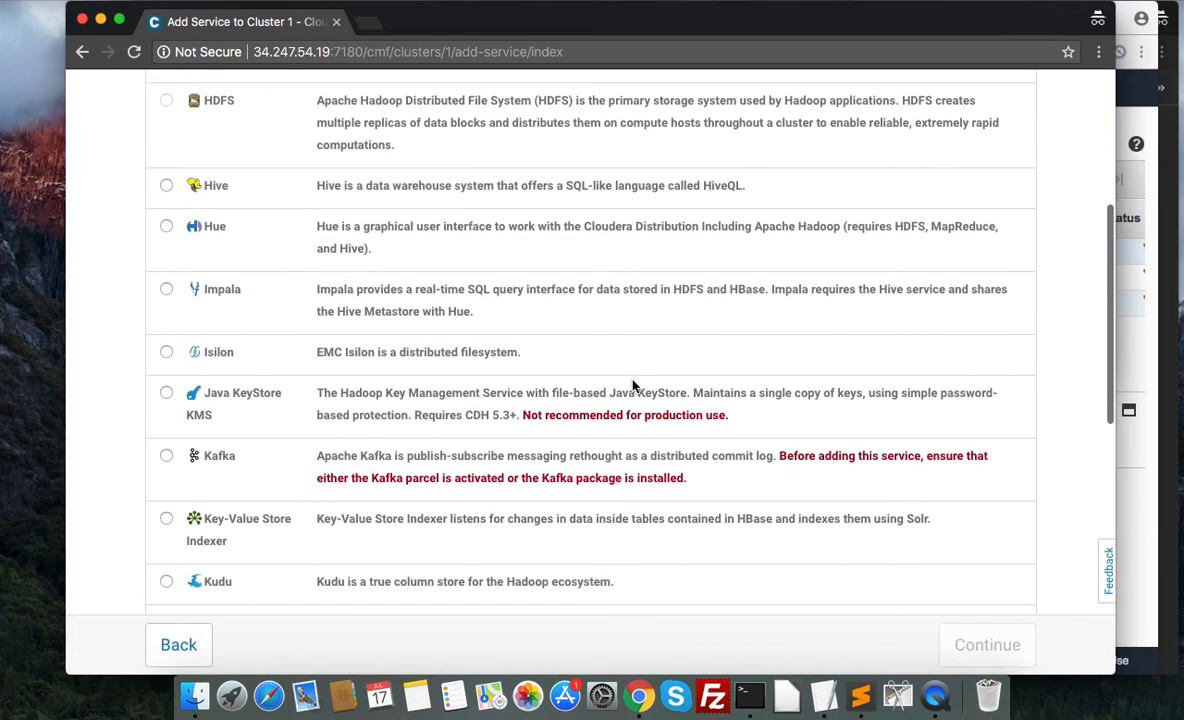
scroll(632, 386, "down", 1)
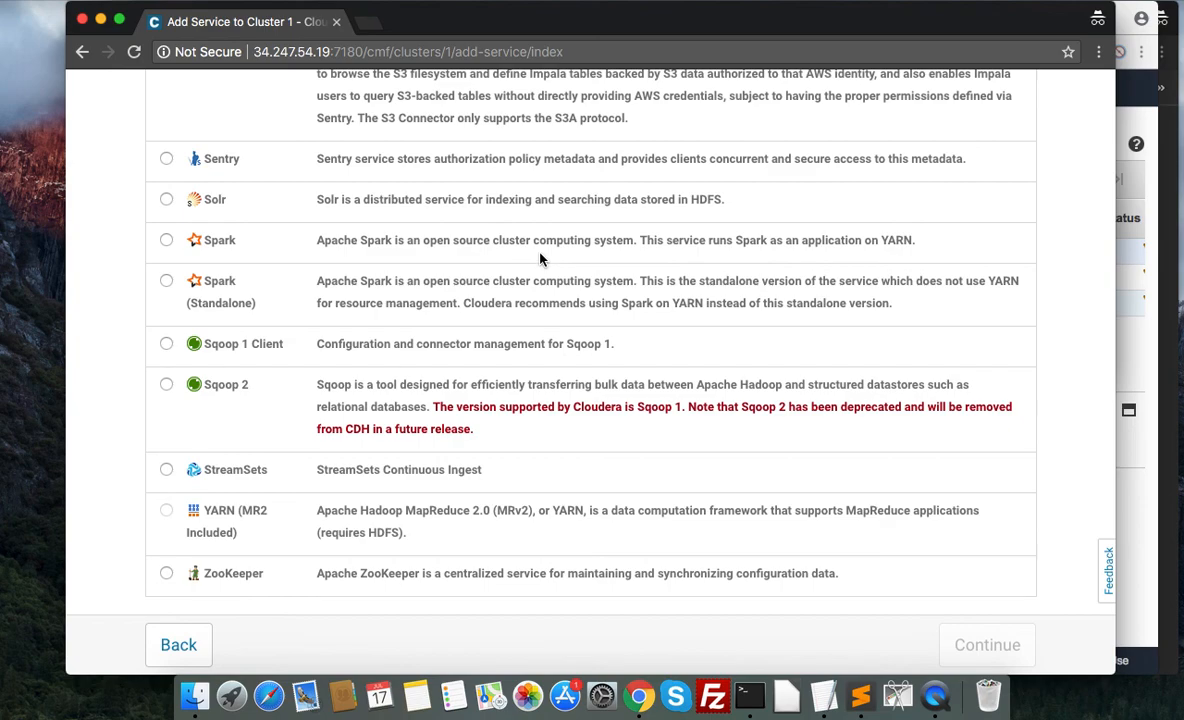
scroll(540, 259, "up", 3)
scroll(540, 259, "down", 3)
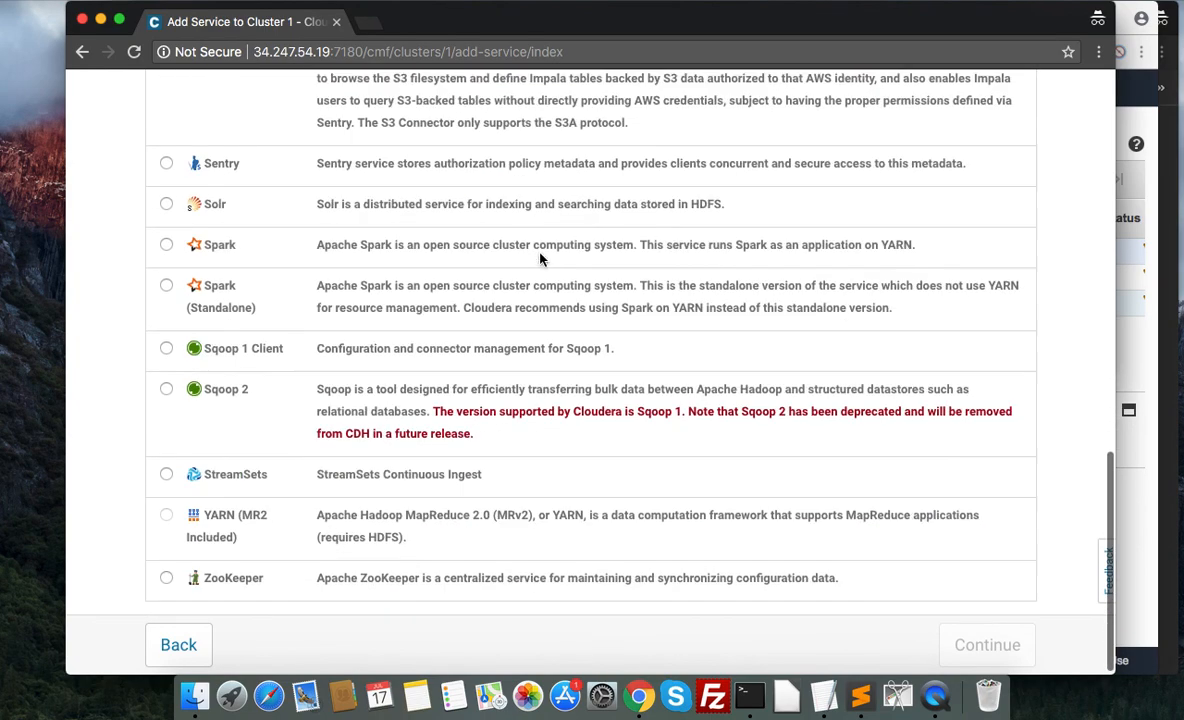
scroll(541, 257, "up", 15)
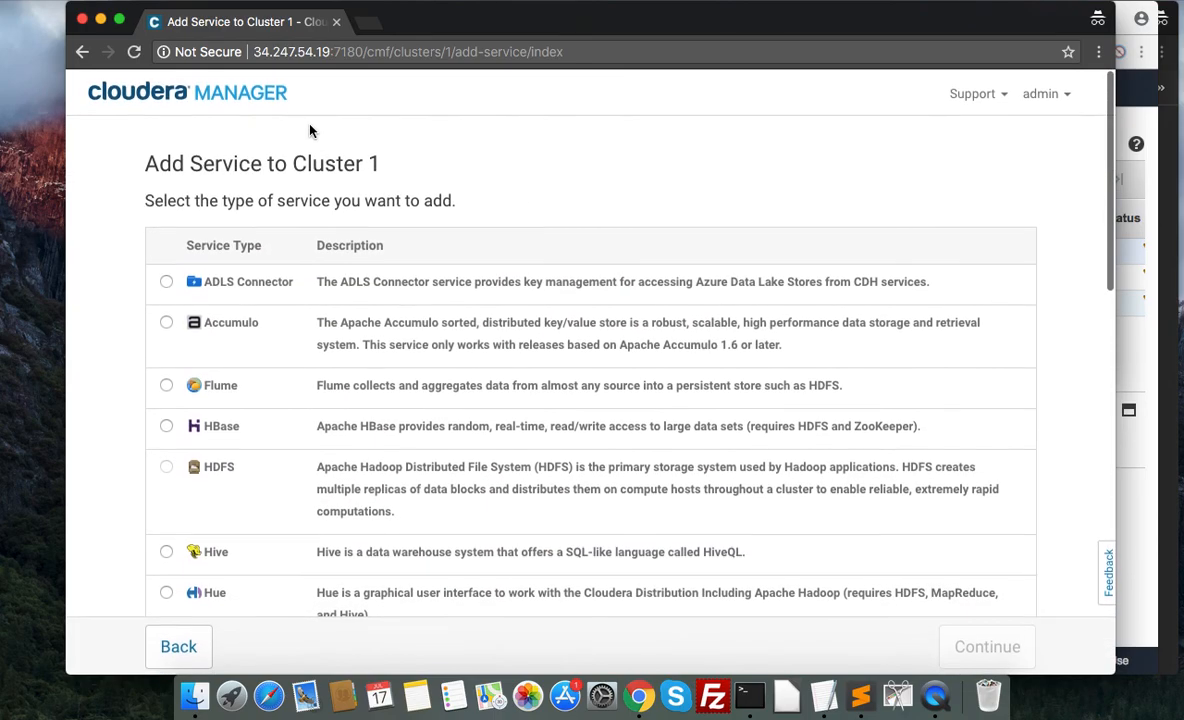
Restart the Add Service wizard for Cluster 1 from the home page and continue with StreamSets as the service type.
left_click(265, 93)
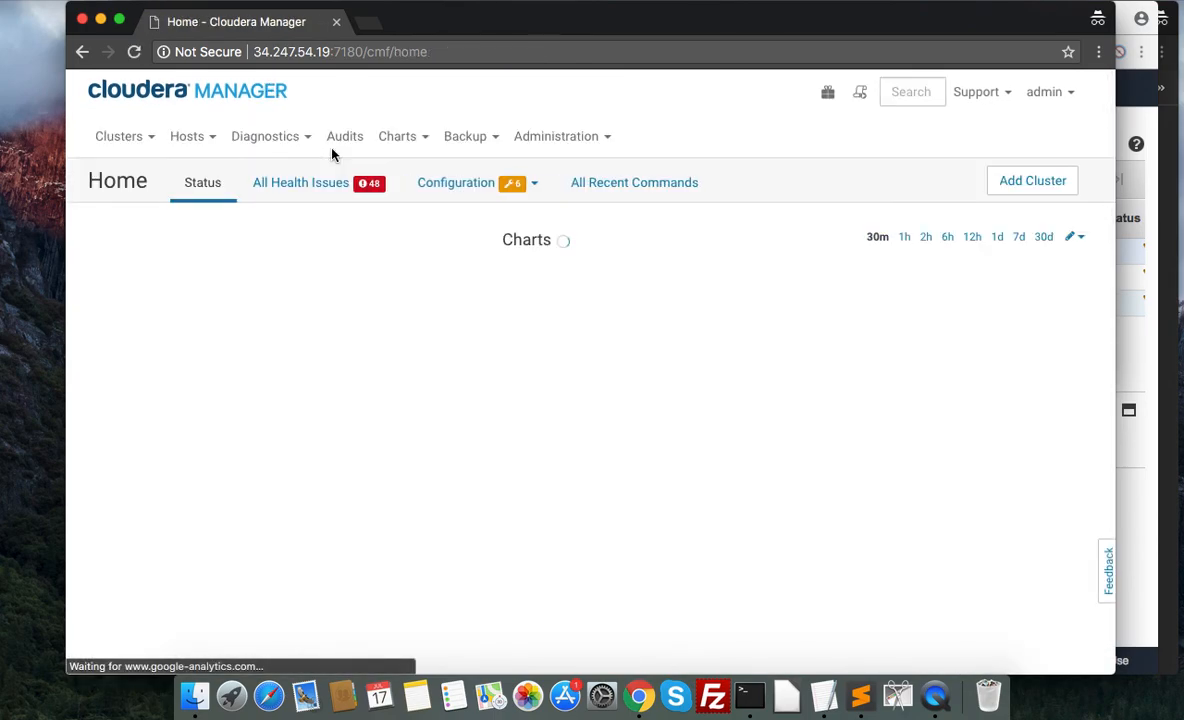
left_click(431, 300)
left_click(369, 337)
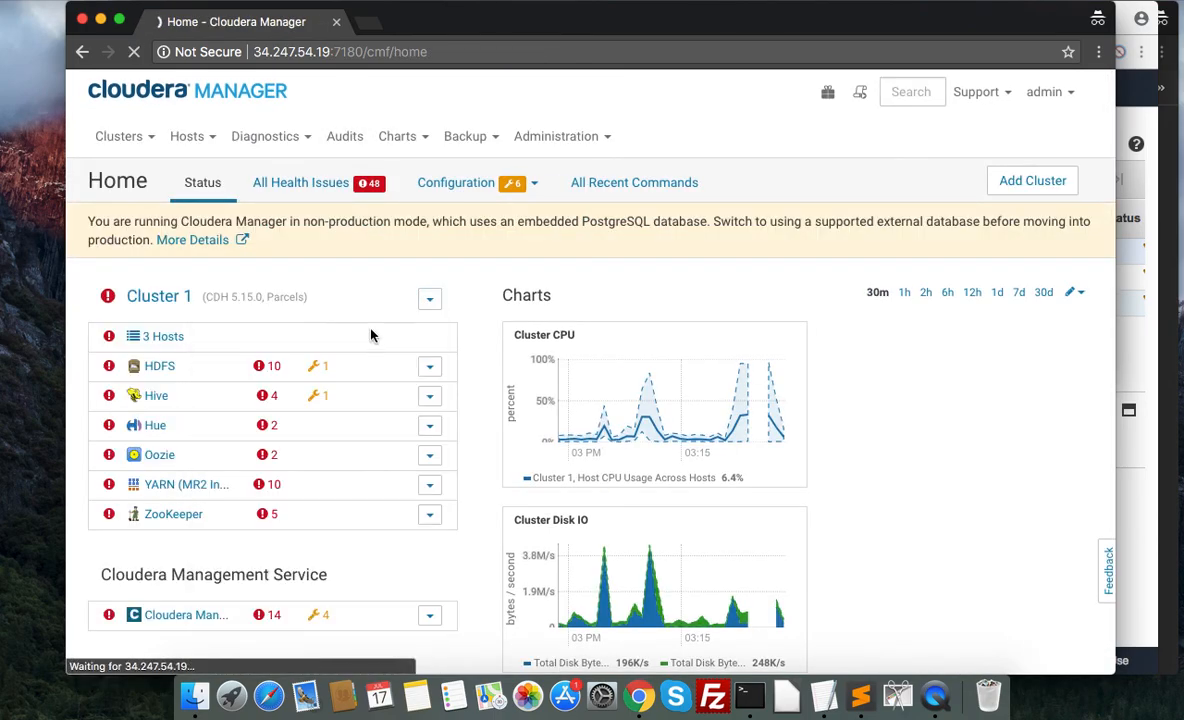
scroll(526, 322, "down", 15)
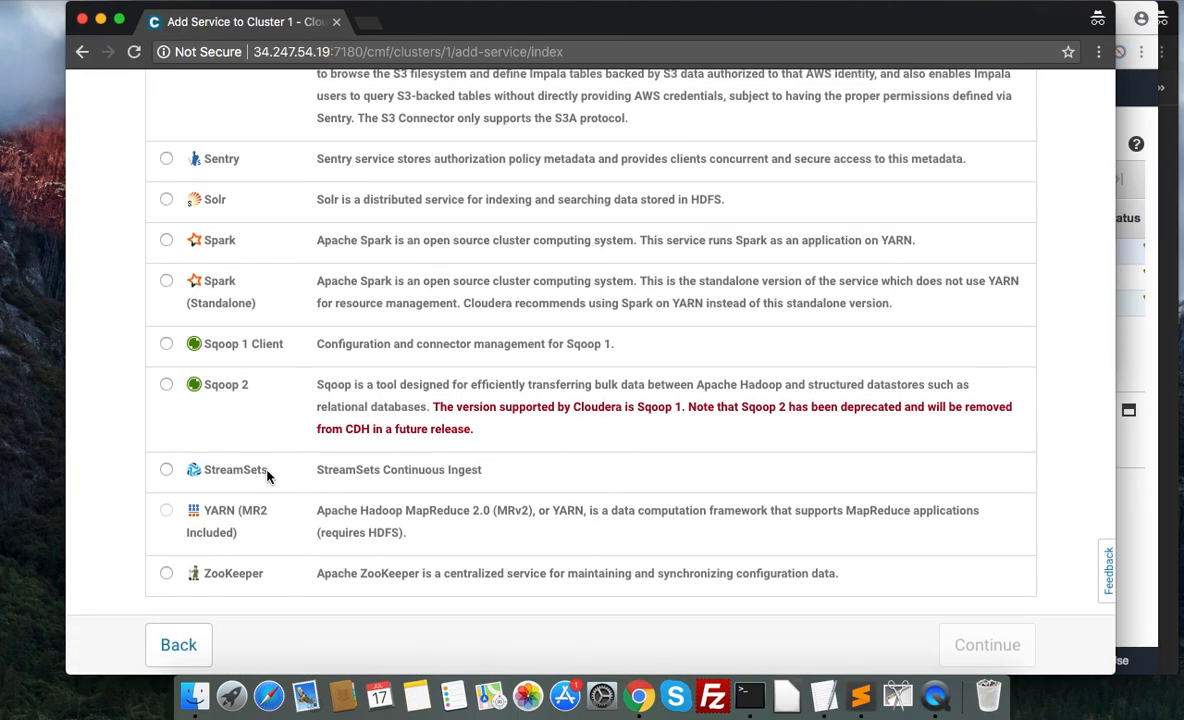
left_click(166, 469)
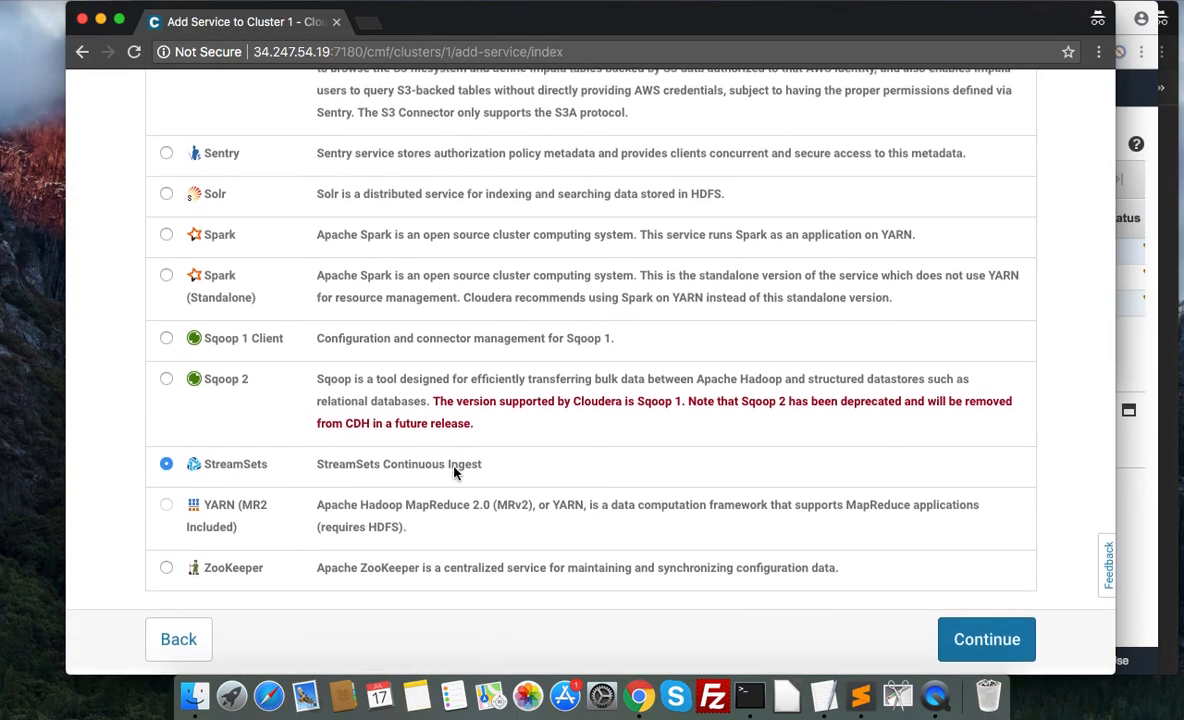
left_click(960, 640)
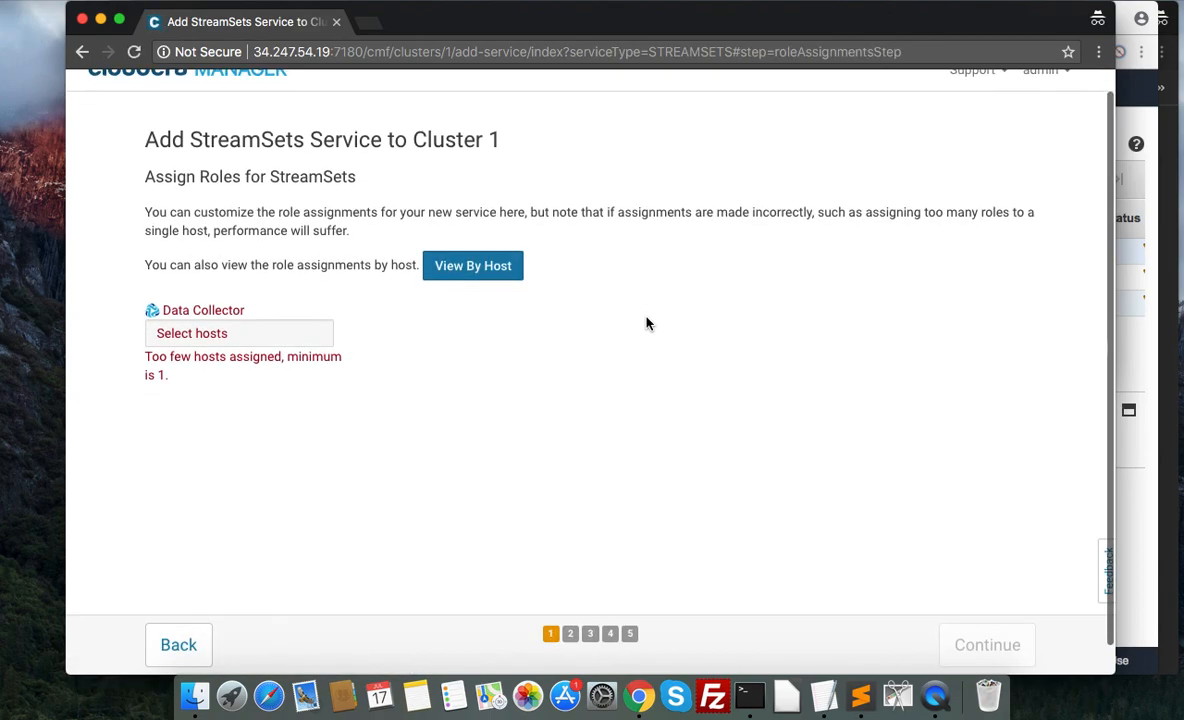
Assign the Data Collector role to host slave1.realmprod.local and continue to the review of changes.
left_click(250, 333)
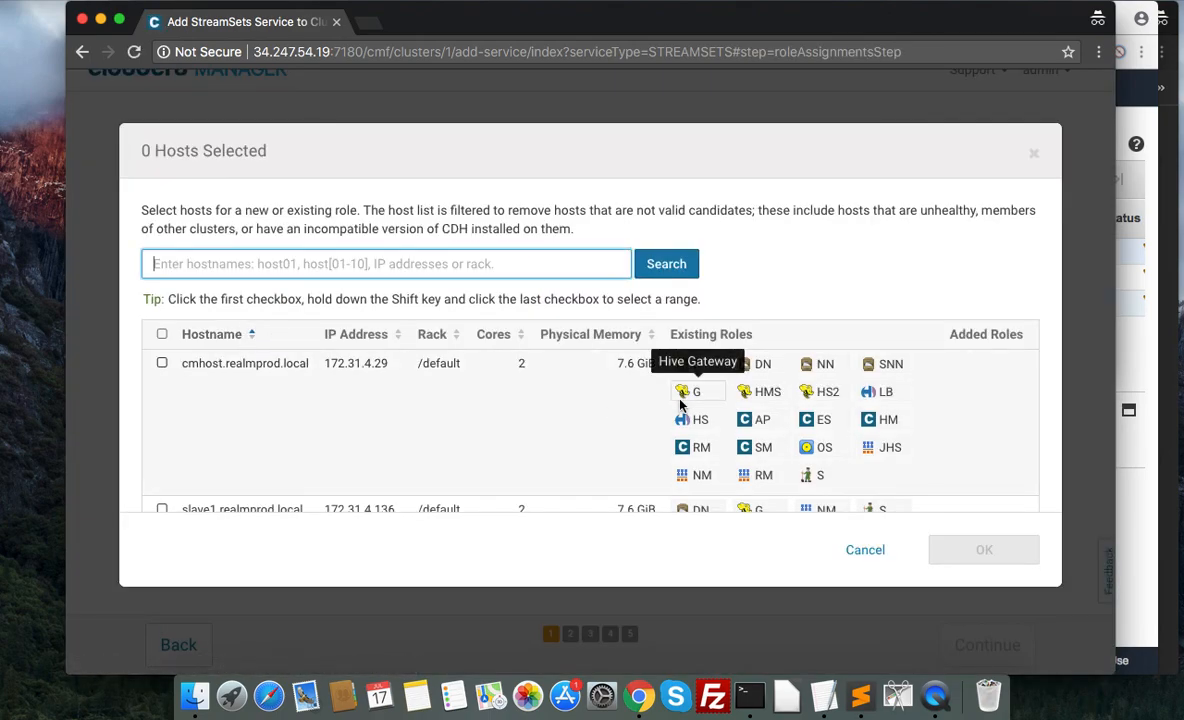
scroll(628, 368, "down", 2)
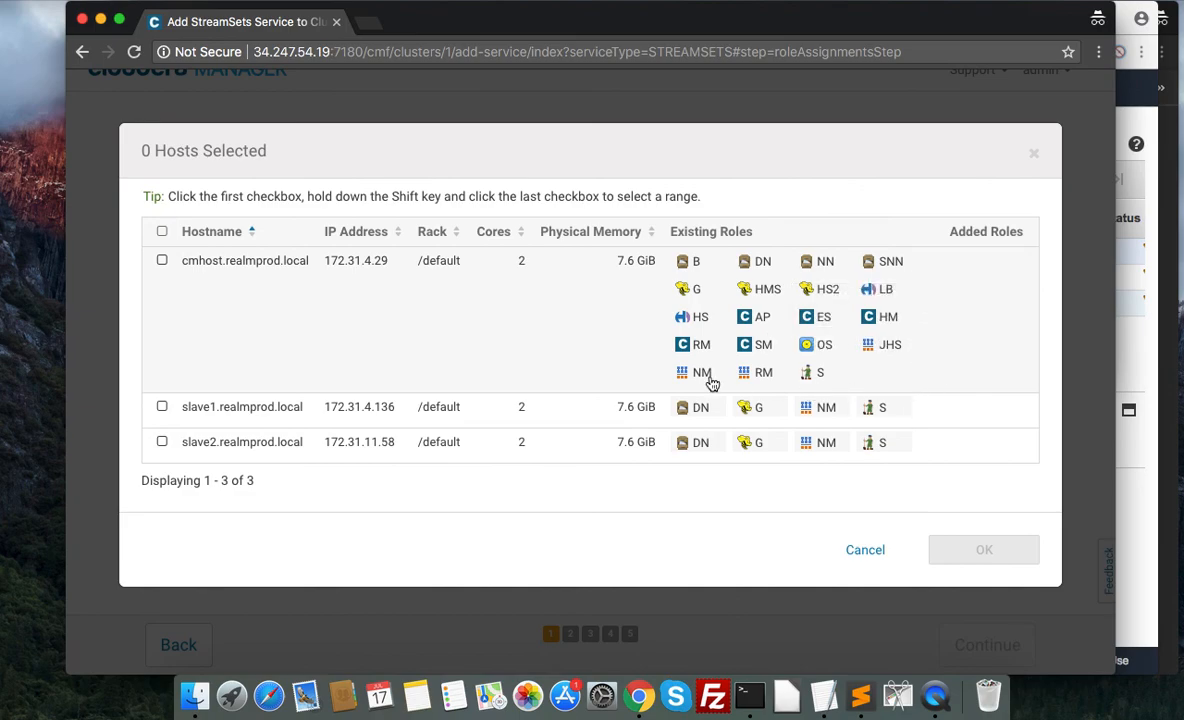
left_click(918, 410)
left_click(983, 549)
left_click(966, 643)
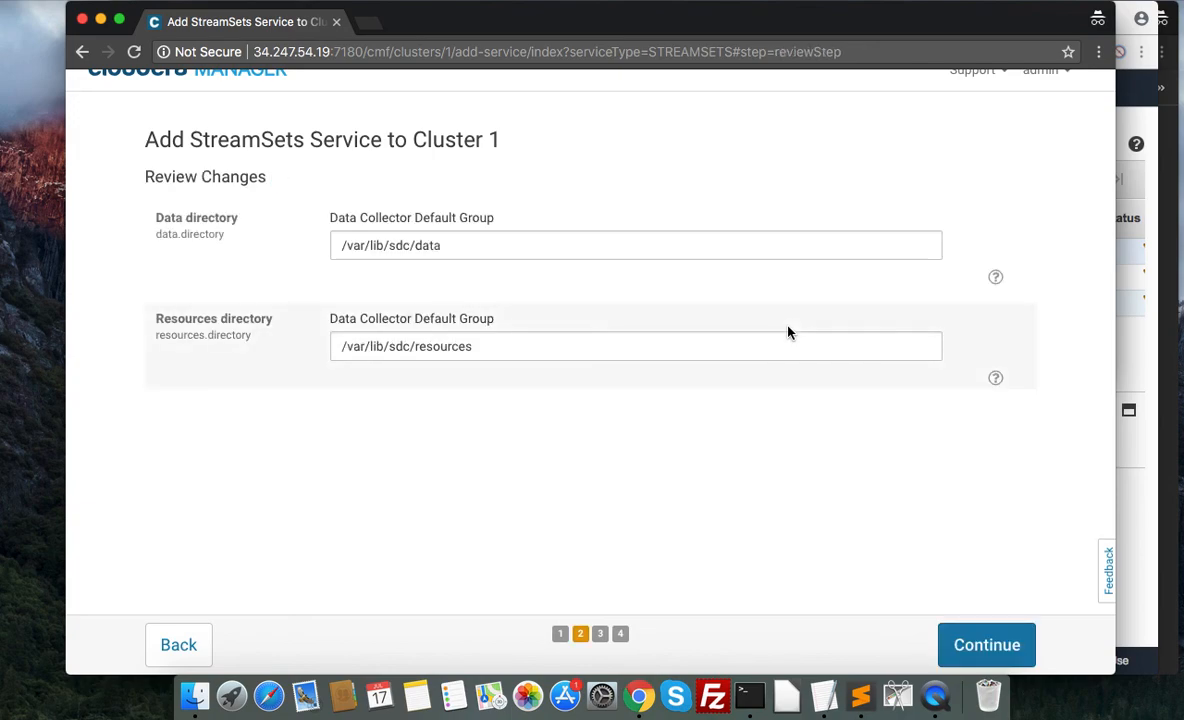
Accept /var/lib/sdc/data and /var/lib/sdc/resources as the StreamSets directories, and complete the Add Service wizard through its first run.
left_click(970, 645)
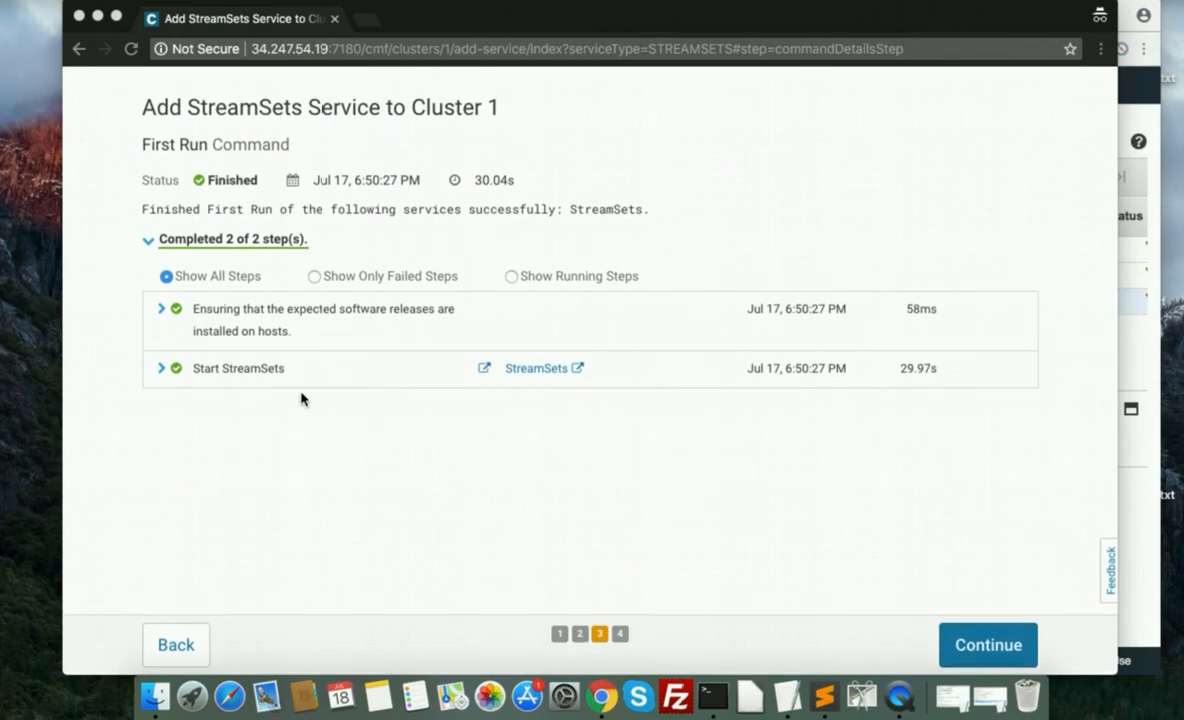
left_click(996, 647)
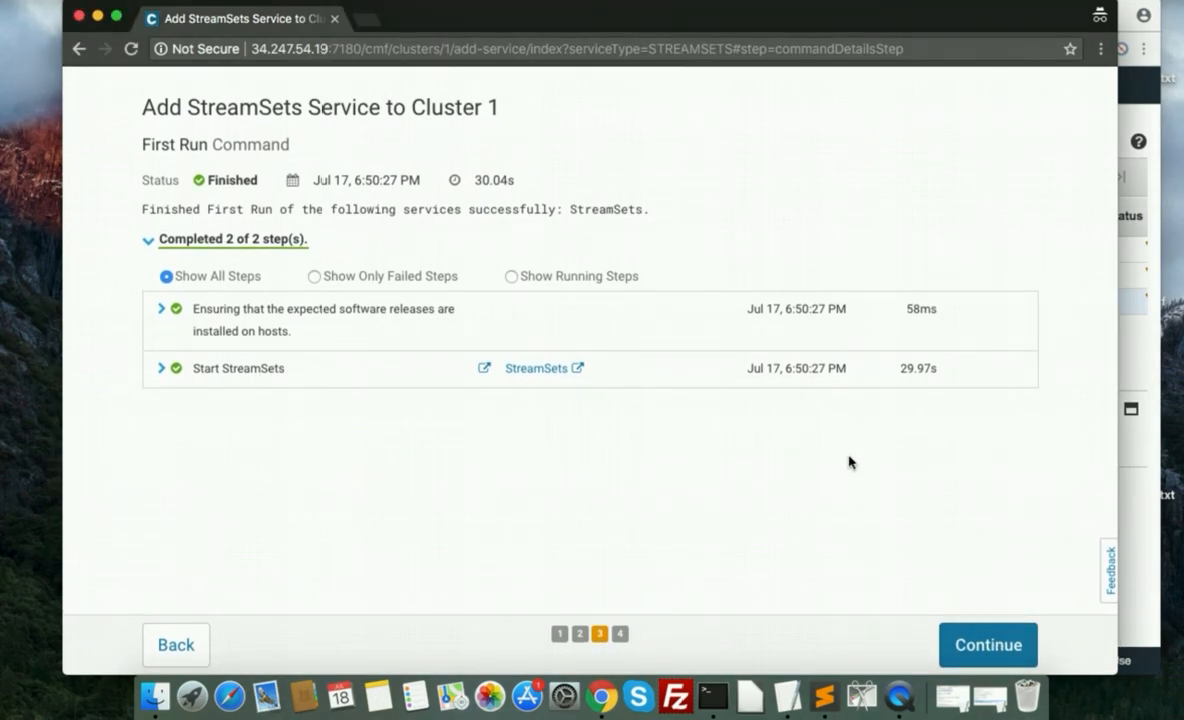
left_click(976, 647)
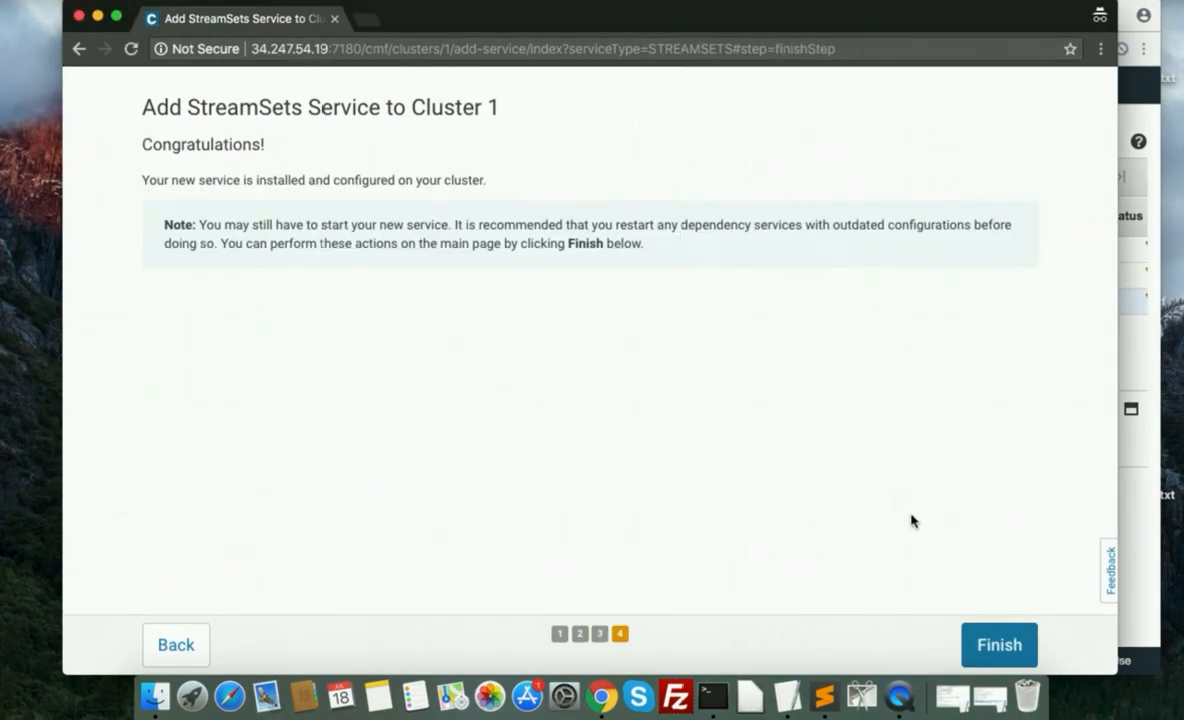
double_click(218, 143)
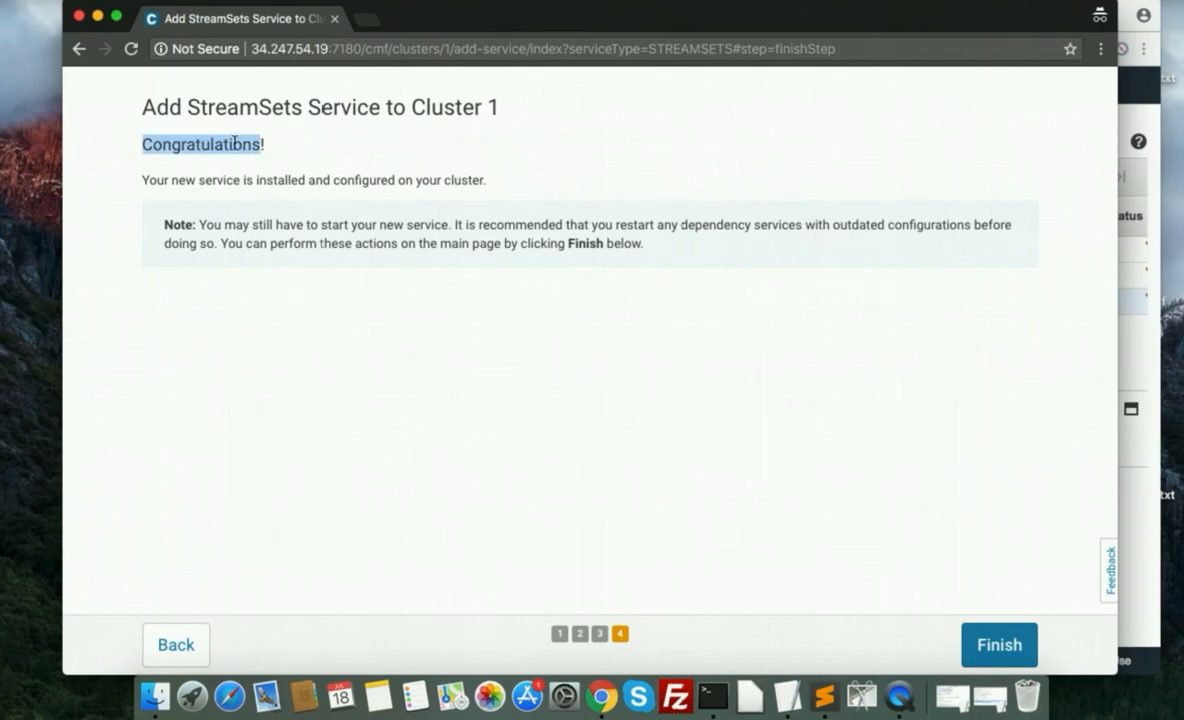
left_click(993, 638)
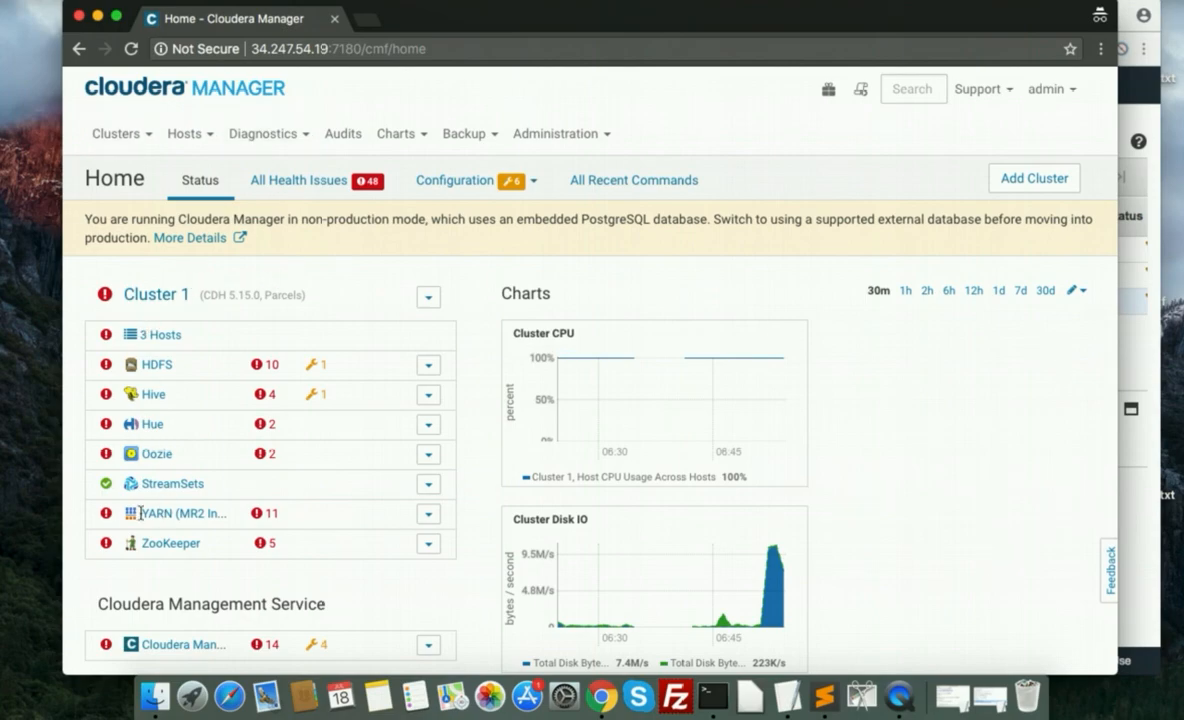
Open the StreamSets service of Cluster 1 from the home page and view its role instances.
left_click(184, 485)
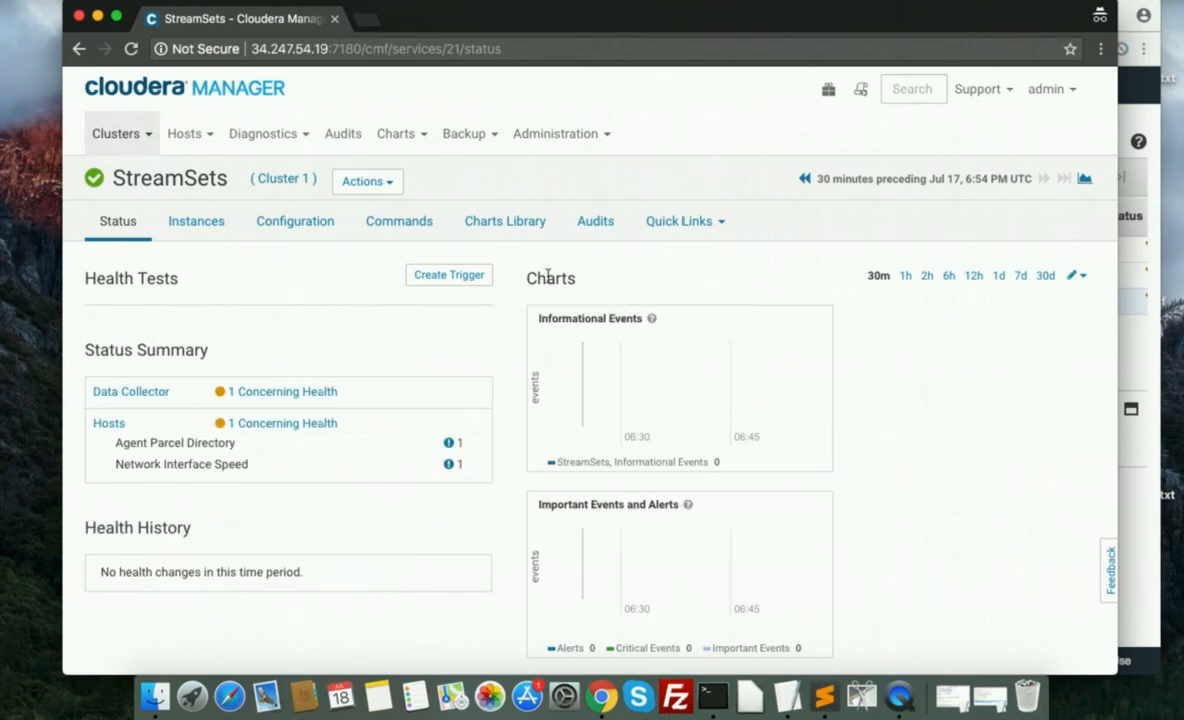
left_click(680, 228)
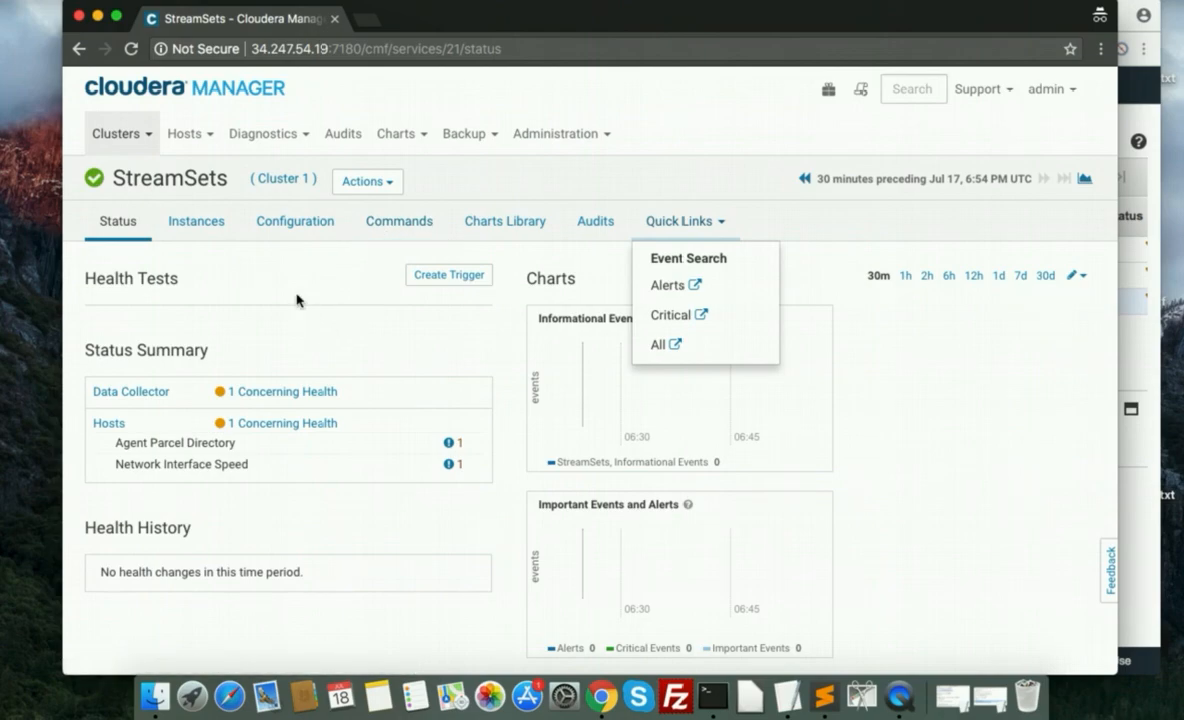
left_click(206, 238)
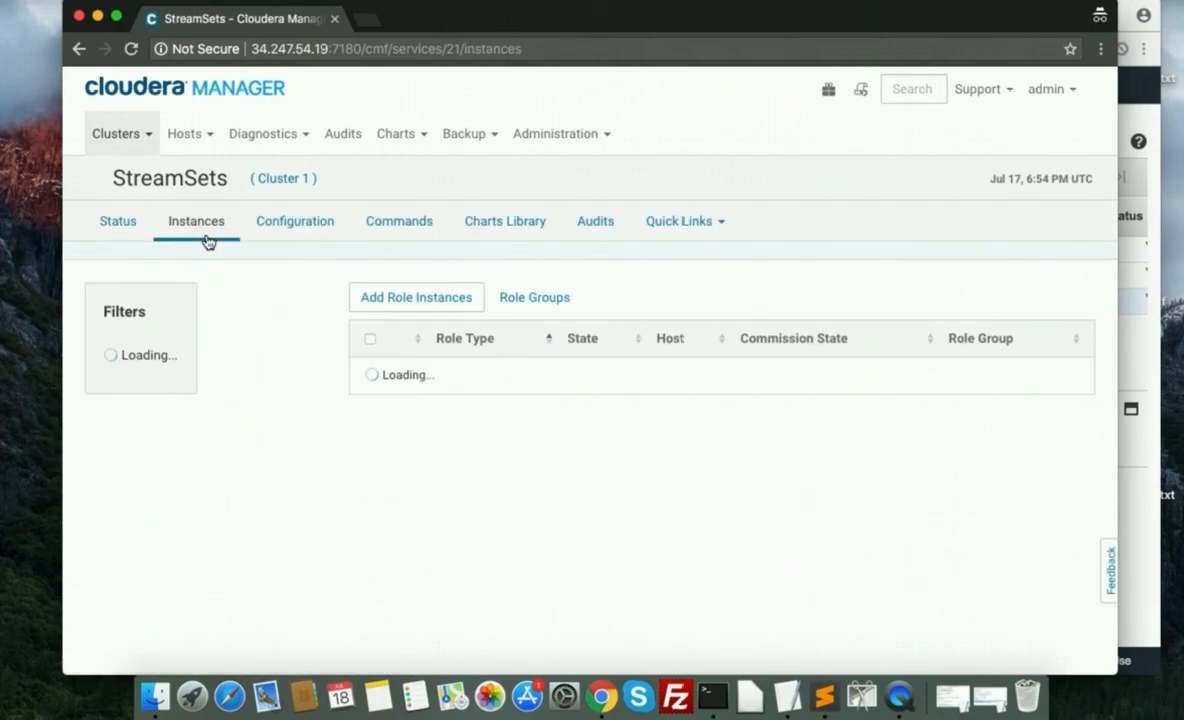